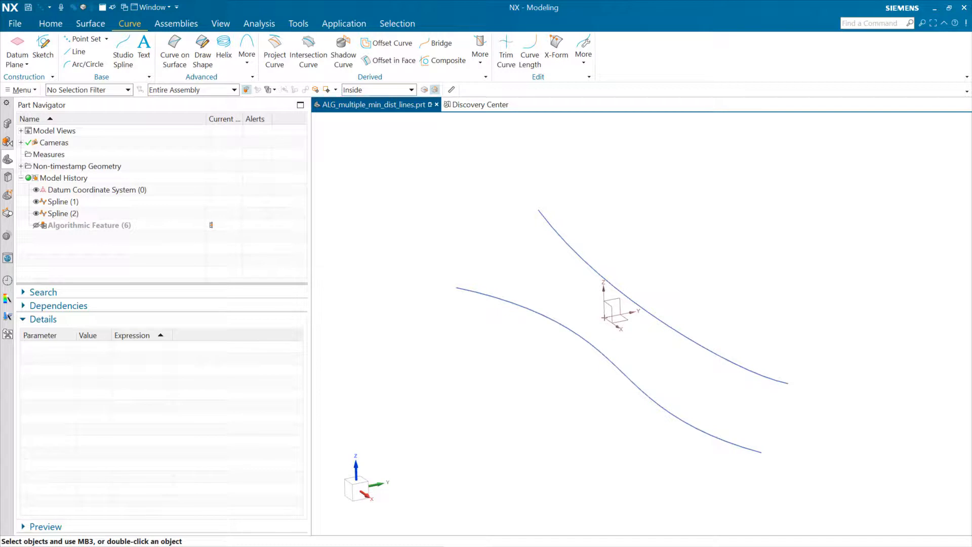
Step: Show the existing Algorithmic Feature (6) to view the lines connecting the two splines
mouse_move(697, 386)
middle_mouse_down()
mouse_move(658, 369)
mouse_move(710, 391)
mouse_move(700, 390)
middle_mouse_up()
left_click(89, 213)
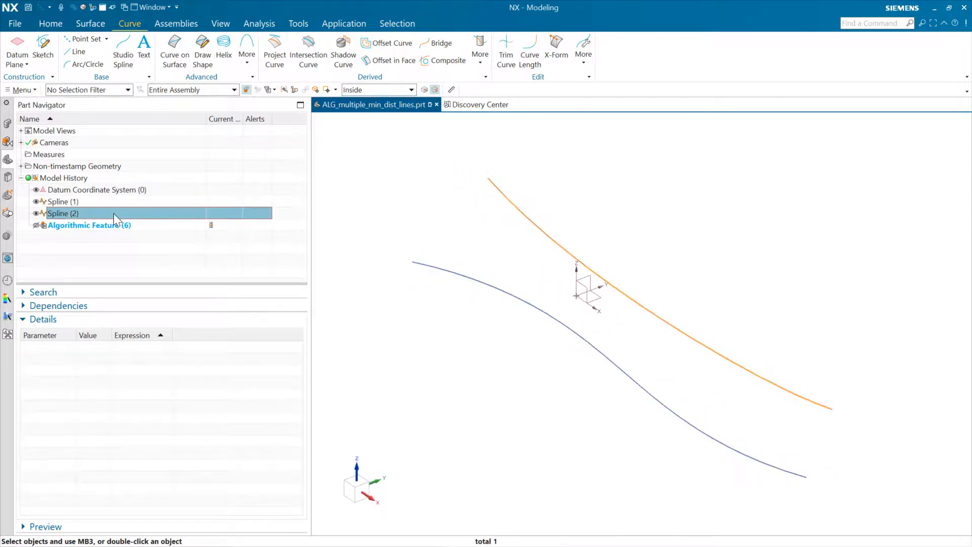
left_click(179, 256)
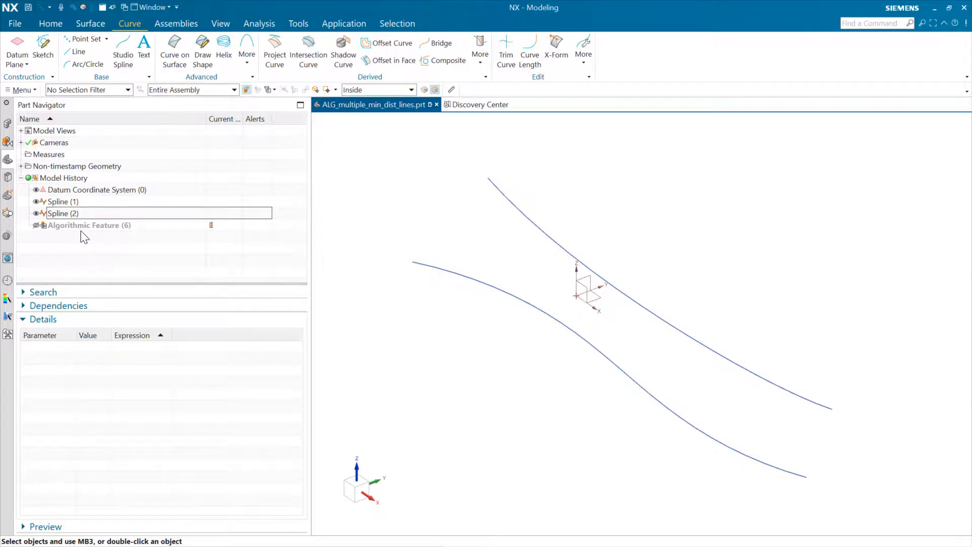
left_click(36, 226)
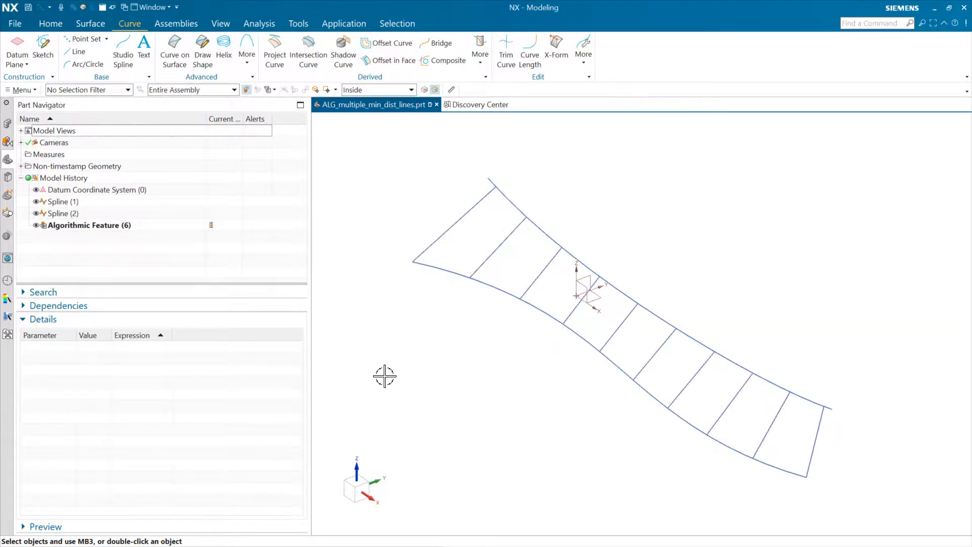
left_click(83, 38)
left_click(542, 311)
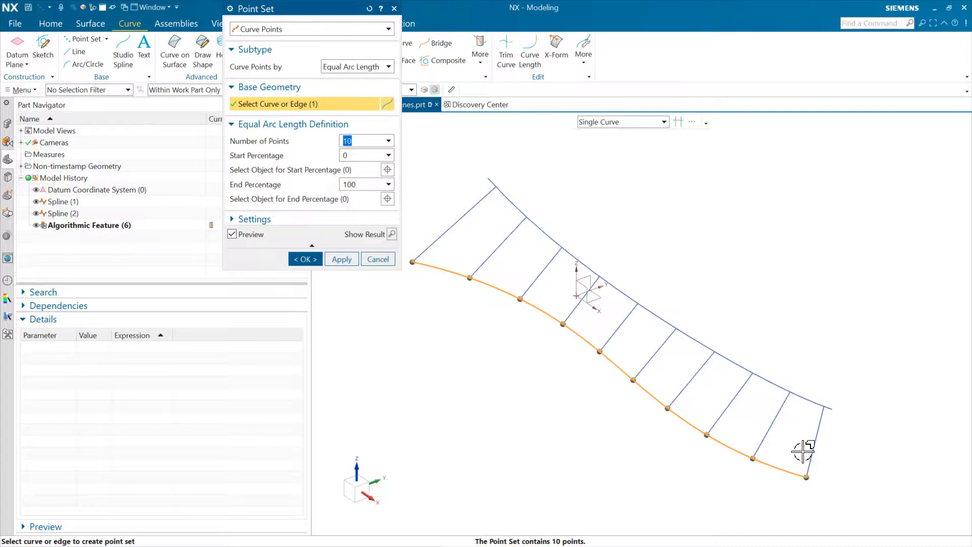
left_click(378, 259)
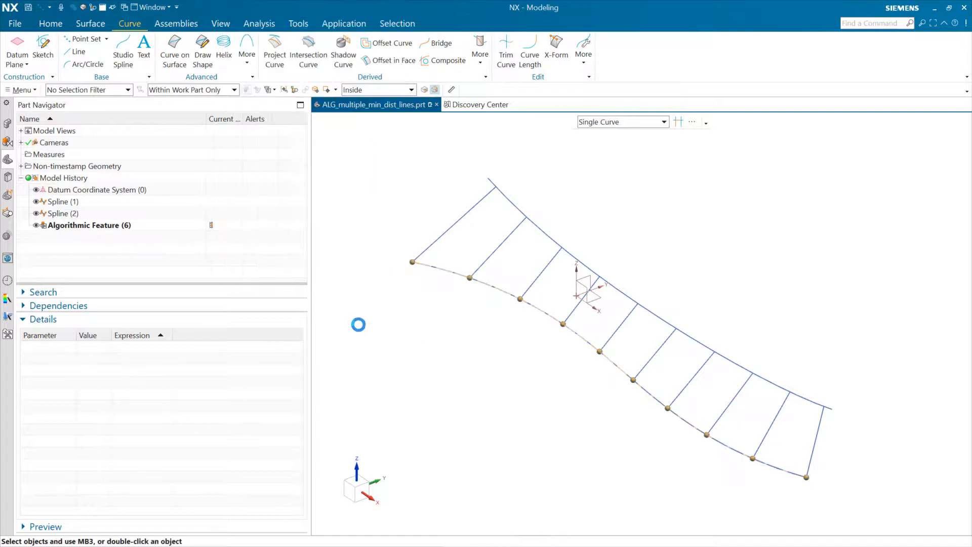
Step: Hide Algorithmic Feature (6) in the model history
left_click(74, 226)
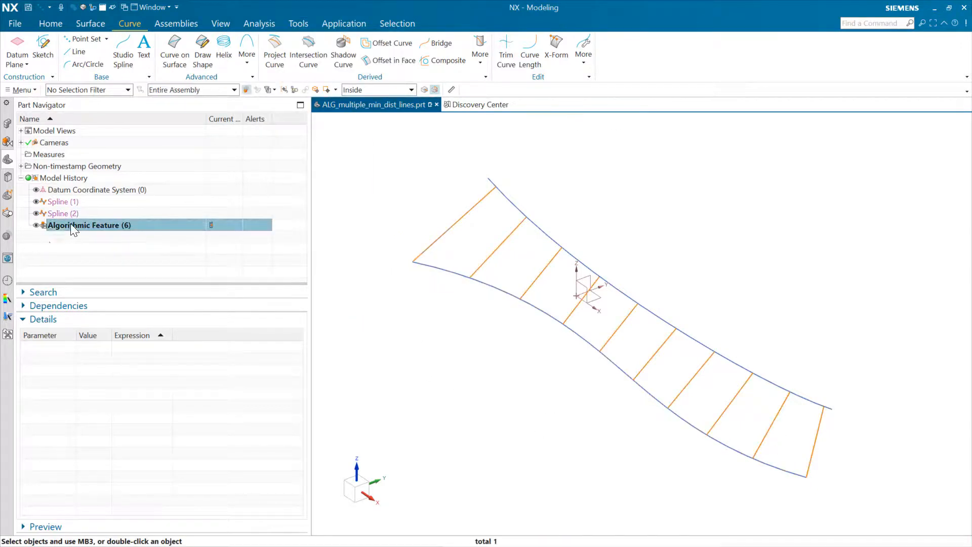
left_click(36, 225)
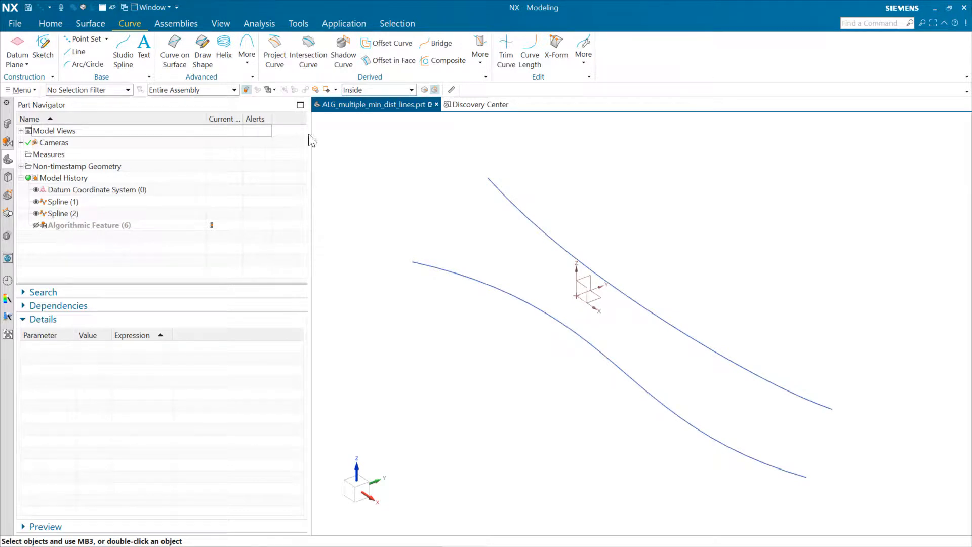
Step: Start a new algorithmic feature and place an Output node at the far end of its rule canvas
left_click(52, 23)
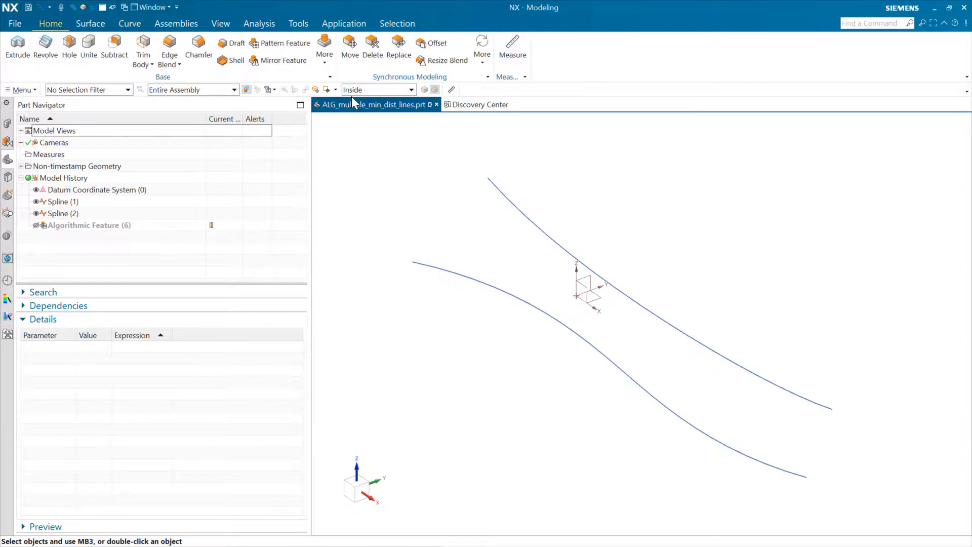
left_click(330, 65)
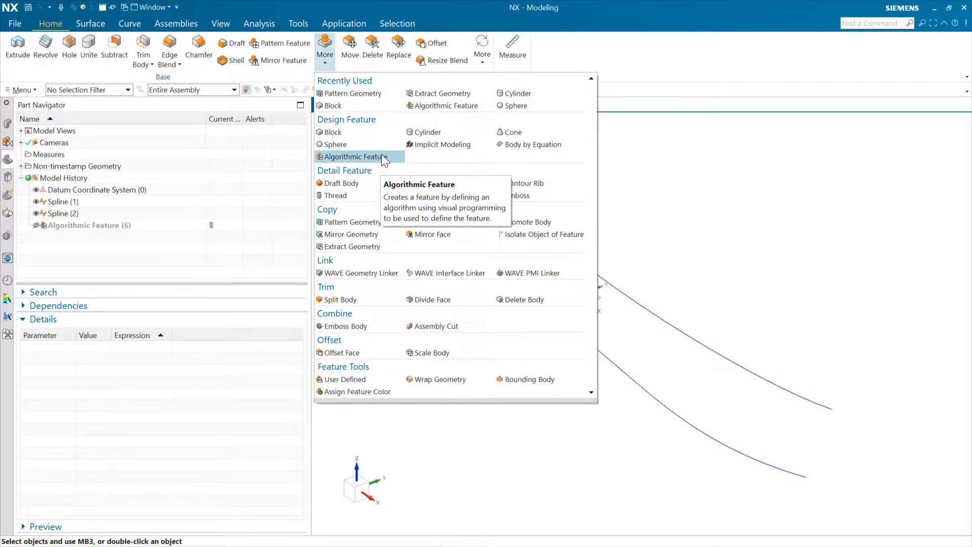
left_click(383, 156)
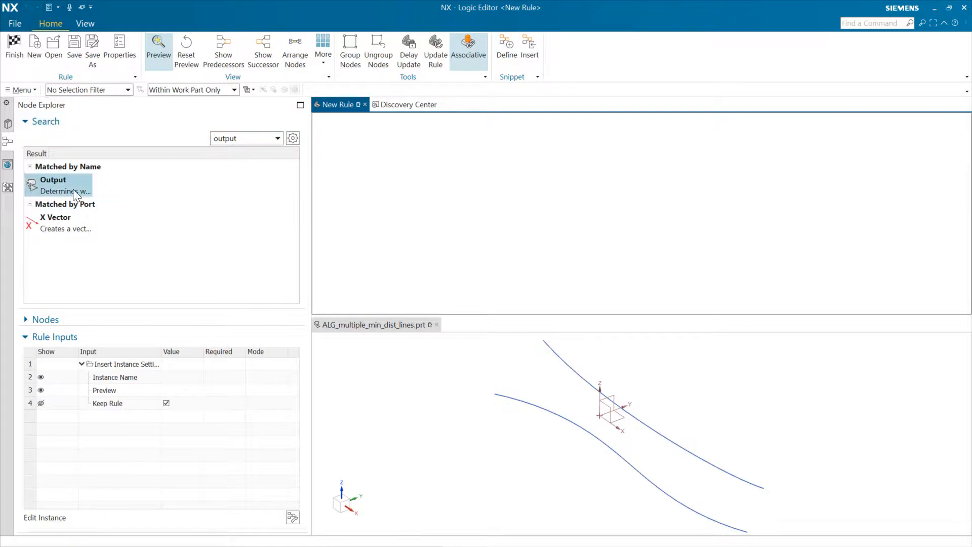
left_click_drag(65, 183, 913, 195)
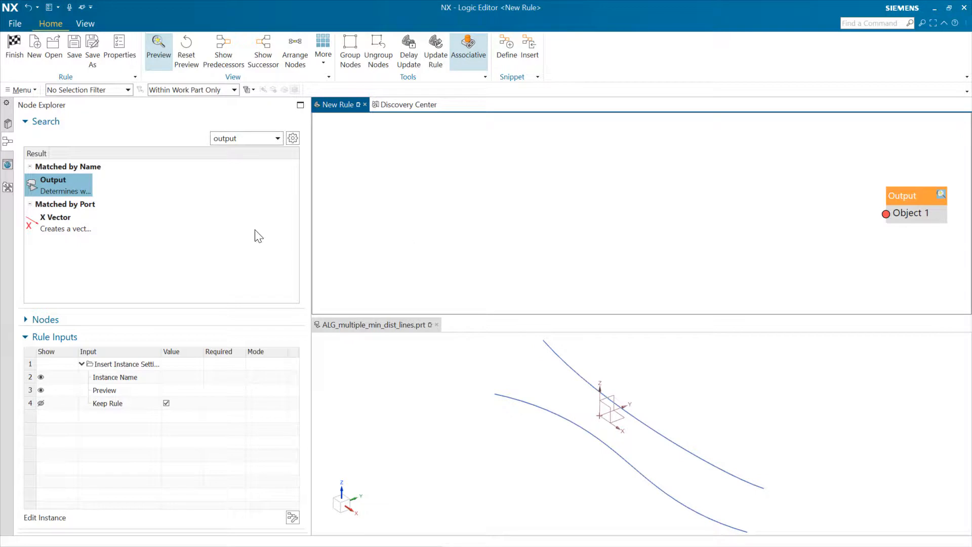
Step: Add two Select Curve nodes to the rule and stack them one above the other opposite the Output node
left_click_drag(247, 136, 187, 141)
type("se")
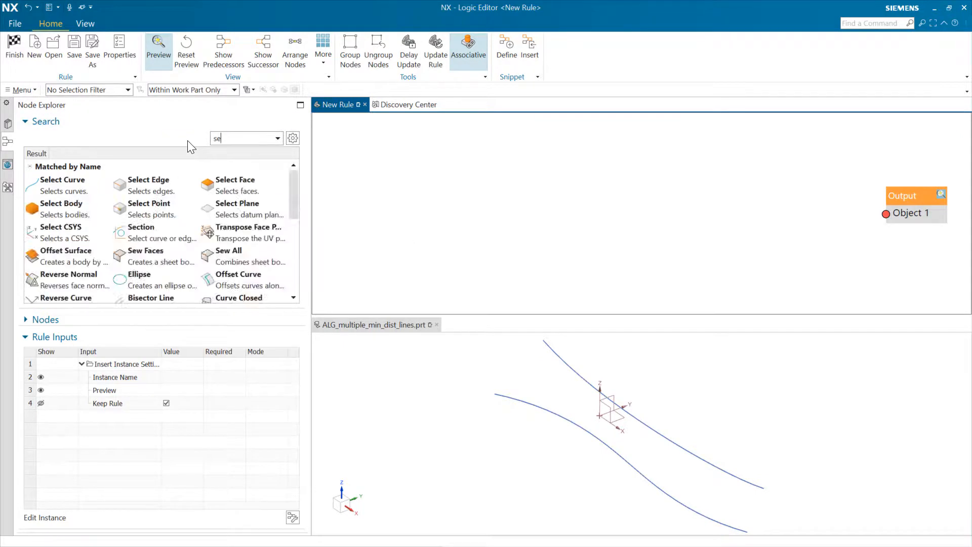
type("lect")
left_click_drag(54, 180, 552, 195)
left_click_drag(491, 177, 417, 124)
double_click(63, 185)
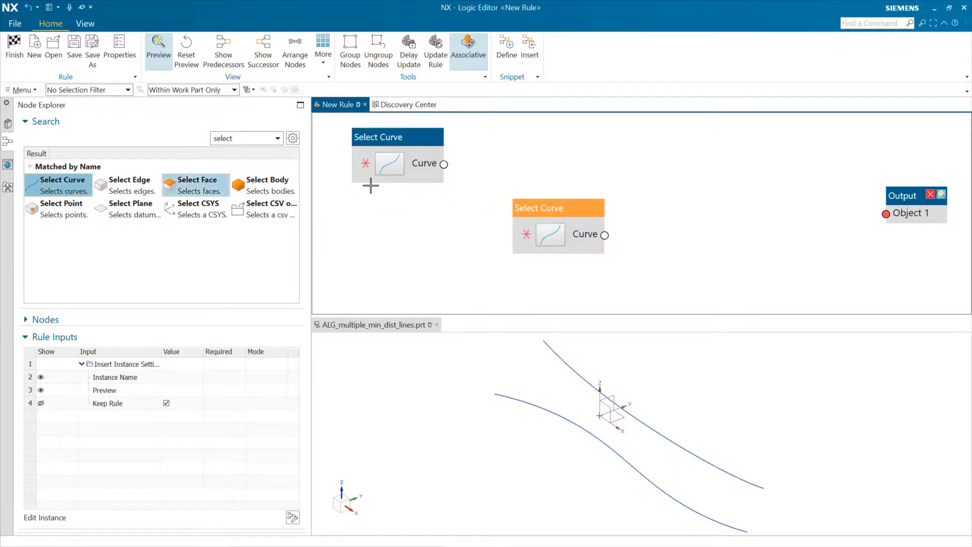
left_click_drag(565, 210, 404, 259)
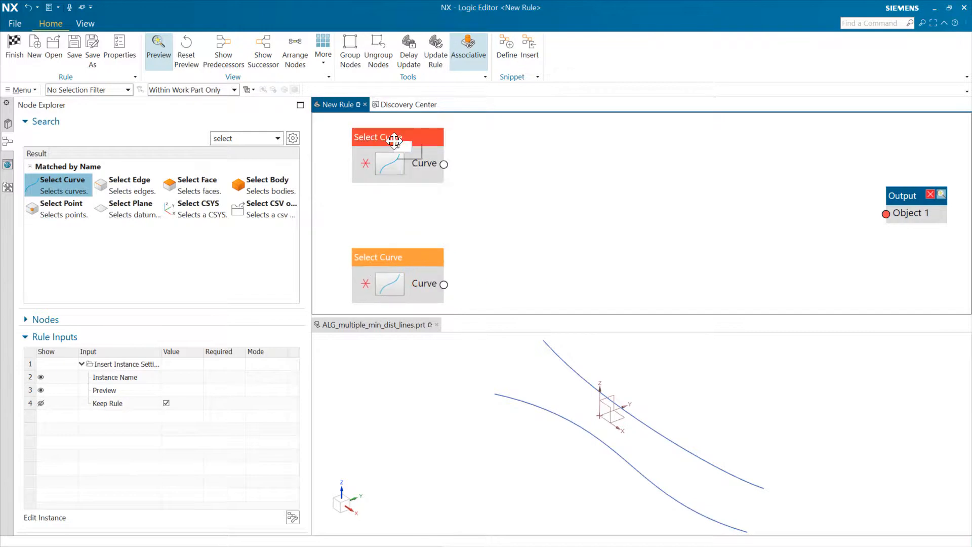
Step: Rename the upper Select Curve node as "Select Driving Subdivided Curve"
right_click(394, 141)
left_click(443, 150)
left_click(664, 401)
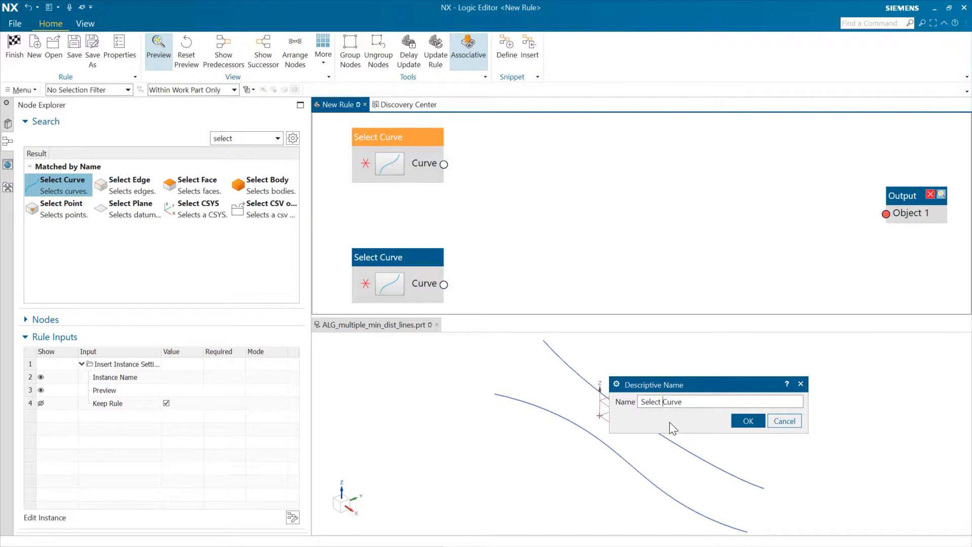
type("Driving Subdivied")
key("BackSpace")
key("BackSpace")
key("BackSpace")
type("ided")
key("ctrl+a")
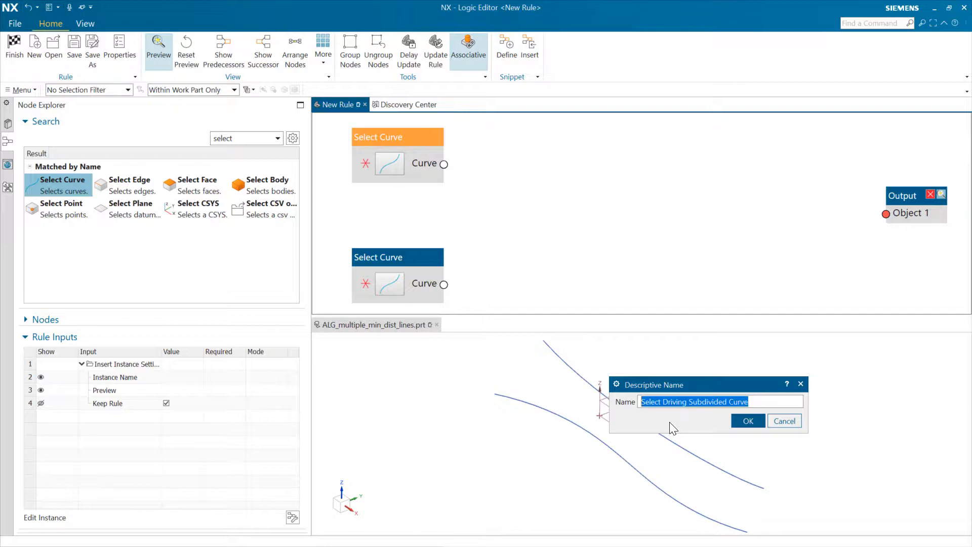
left_click(748, 413)
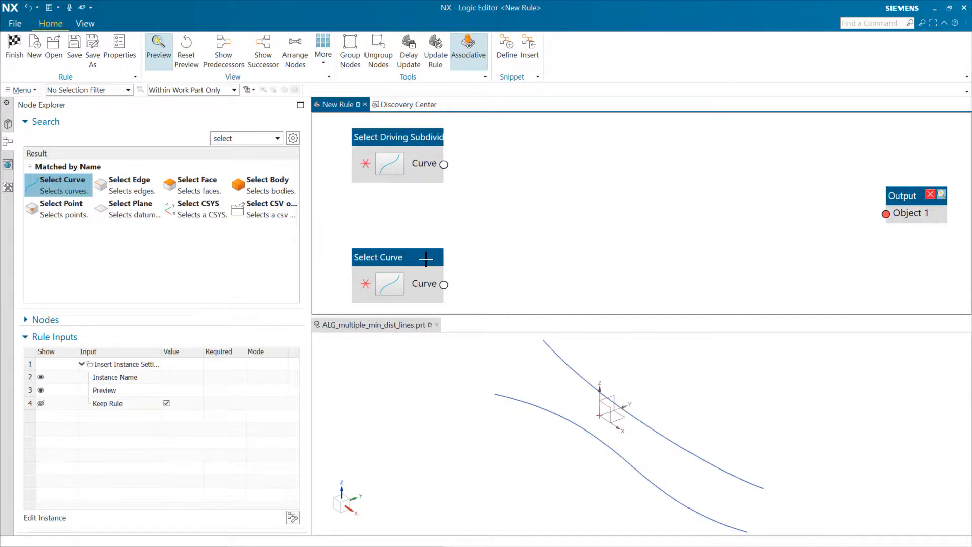
Step: Shorten the upper curve selection node's descriptive name to "Select Subdivided Curve"
right_click(420, 142)
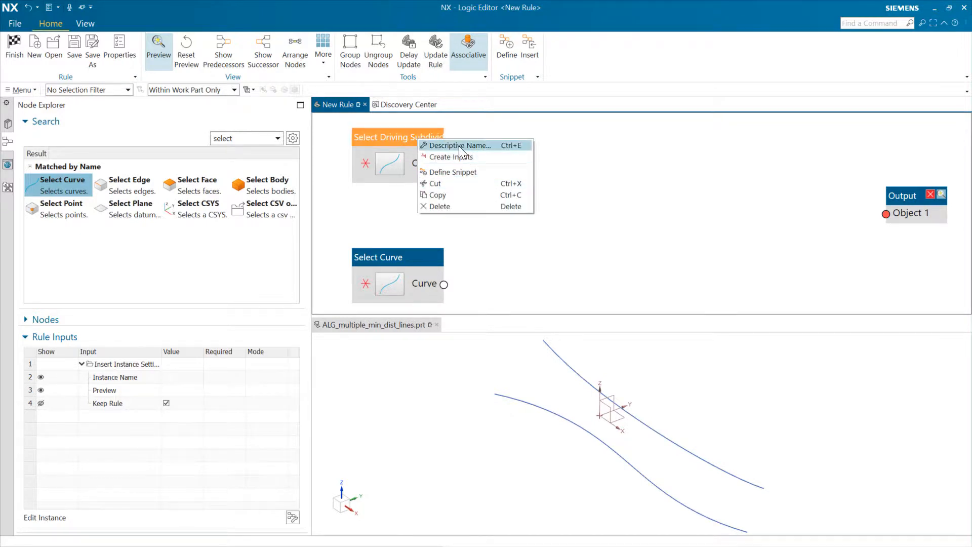
left_click(457, 145)
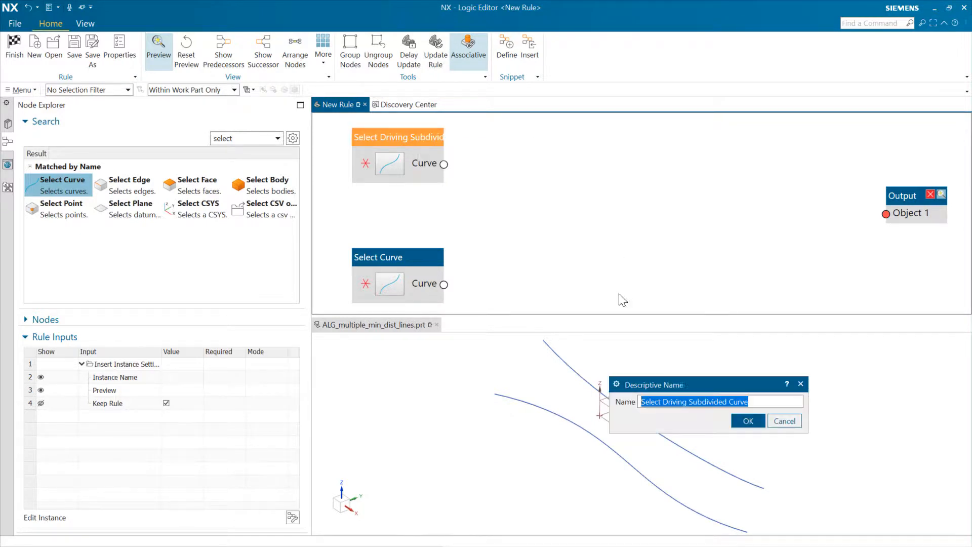
left_click(686, 401)
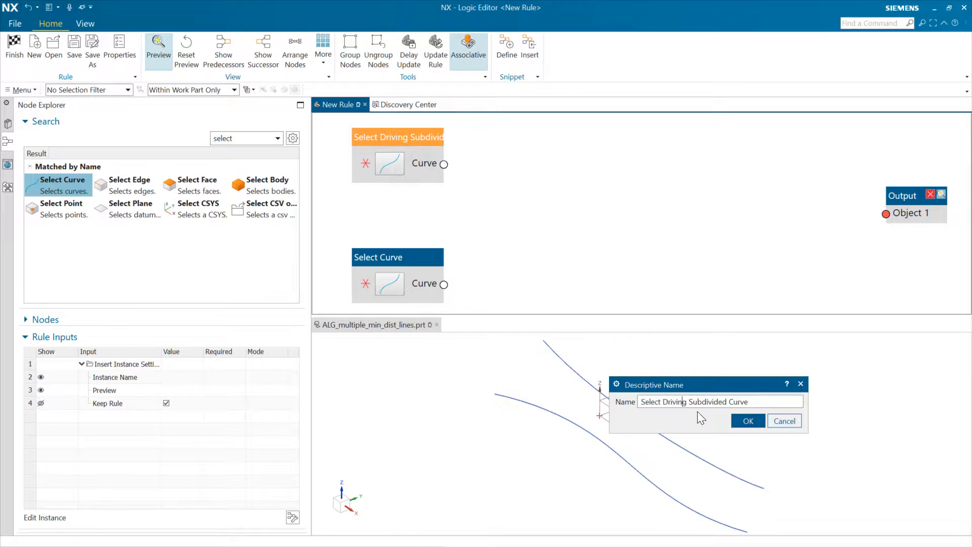
key("ctrl+shift+Left")
key("BackSpace")
key("BackSpace")
key("End")
key("shift+Home")
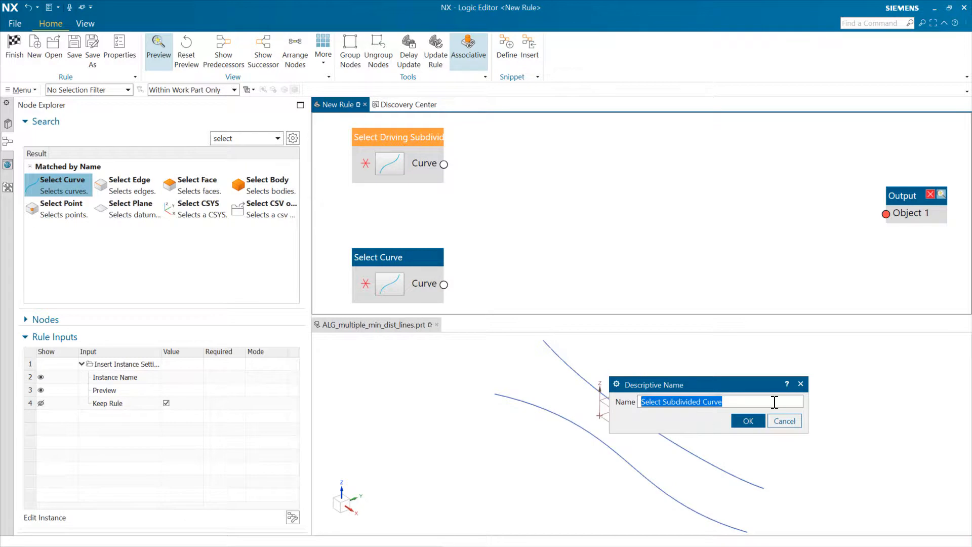
left_click(754, 422)
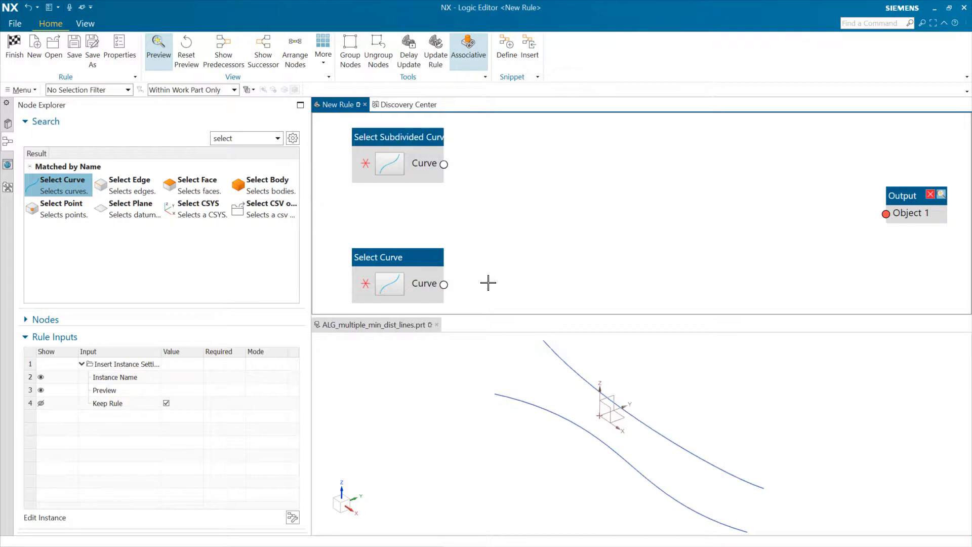
Step: Rename the lower Select Curve node as "Select Curve for Projection"
right_click(403, 261)
left_click(445, 269)
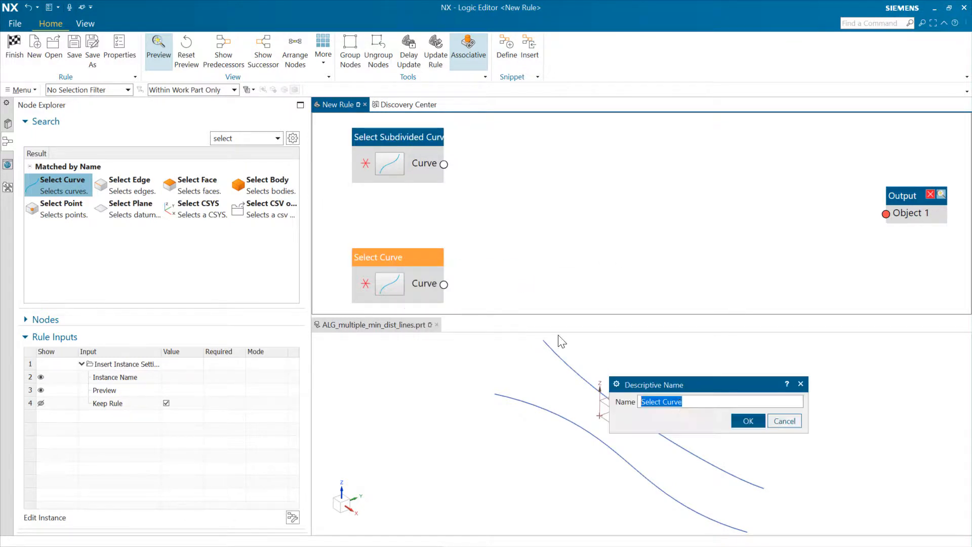
left_click(683, 402)
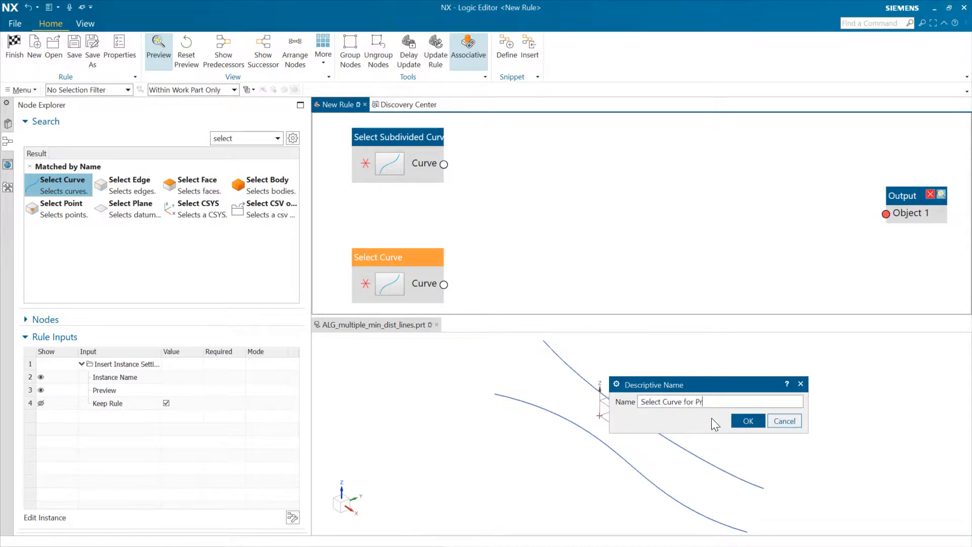
type("for Projection")
key("ctrl+a")
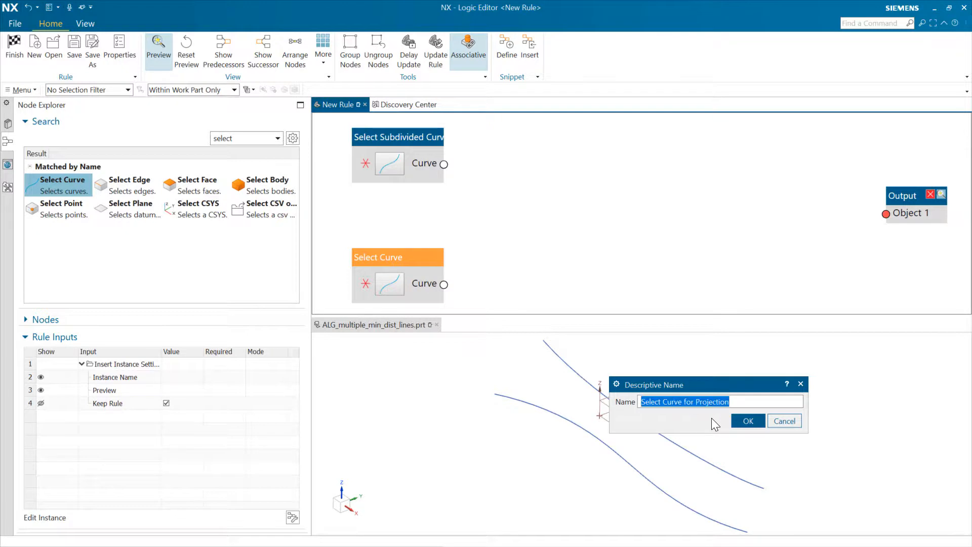
left_click(748, 422)
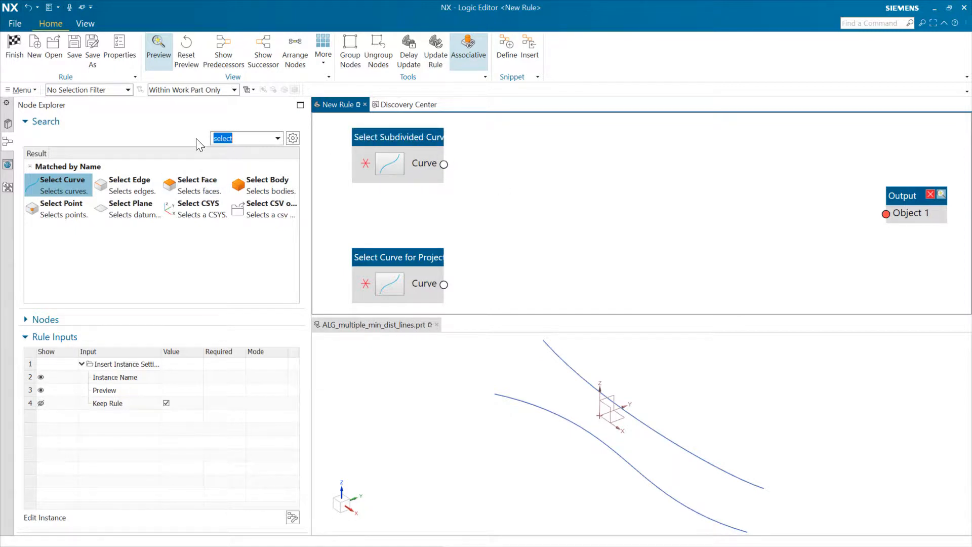
Step: Add a Points on Curve node and connect the Select Subdivided Curve output to its Curve input
type("point")
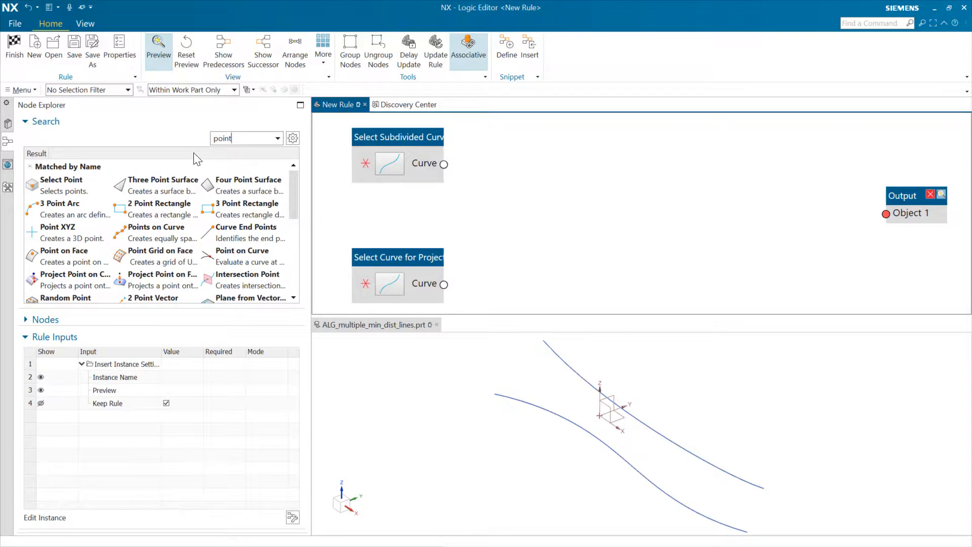
type("s")
left_click_drag(59, 188, 536, 211)
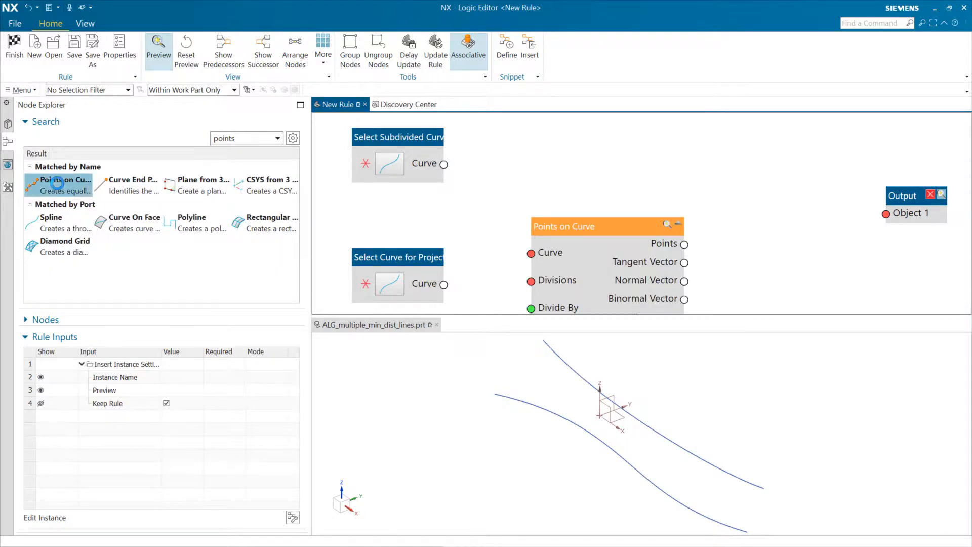
left_click_drag(594, 223, 596, 135)
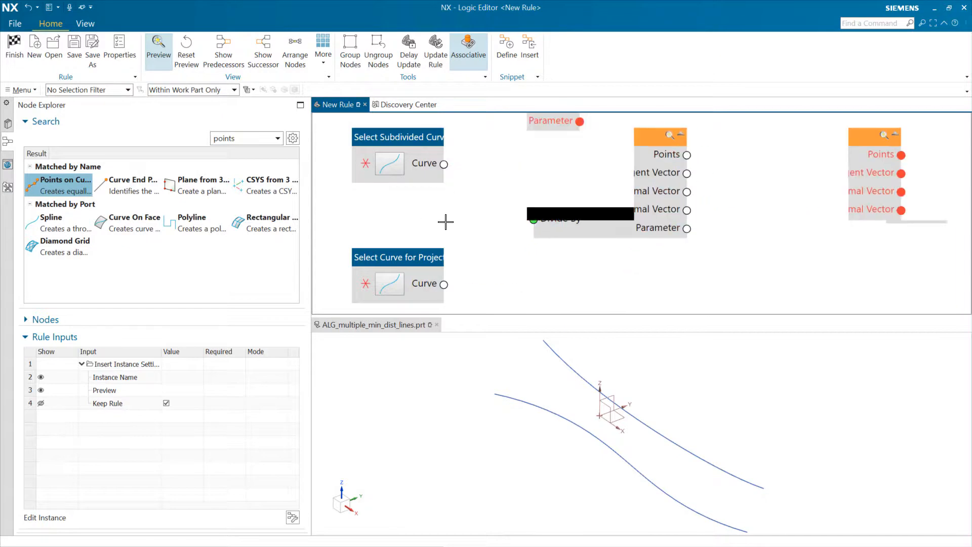
left_click_drag(444, 164, 533, 164)
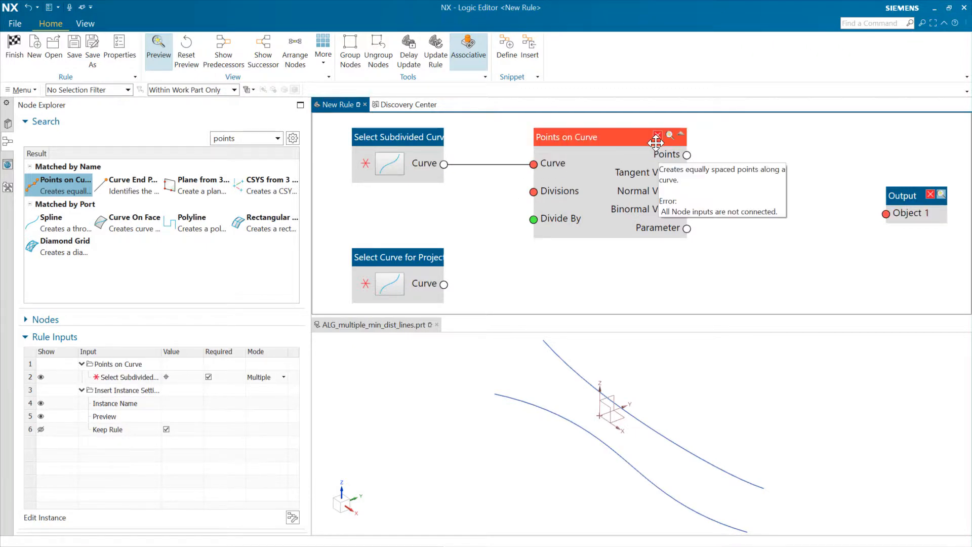
Step: Create a Divisions input node for the Divisions port of the Points on Curve node
right_click(536, 198)
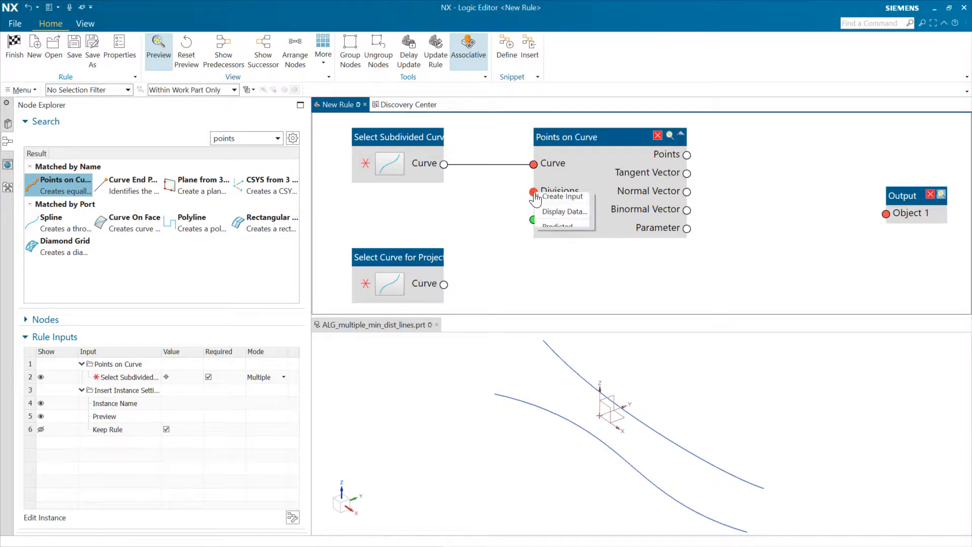
left_click(568, 198)
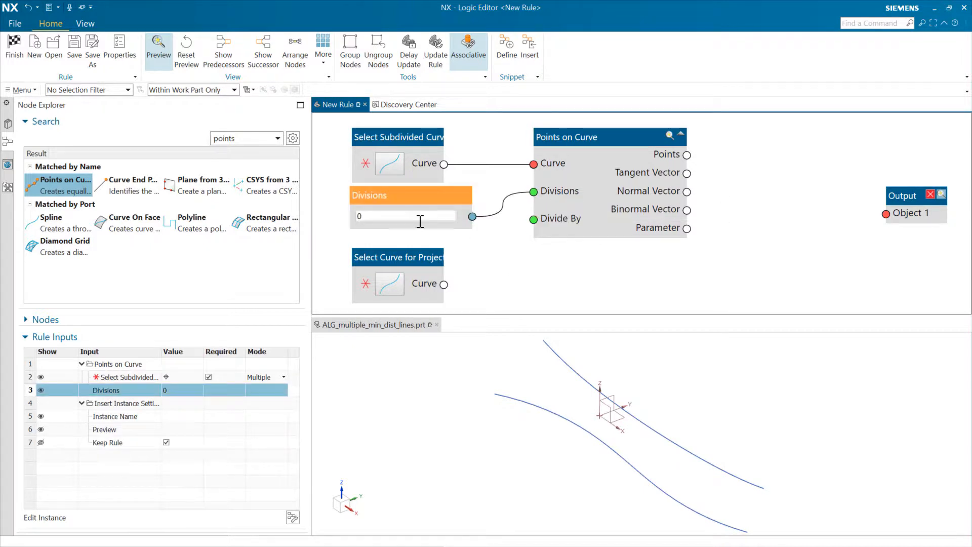
left_click(379, 217)
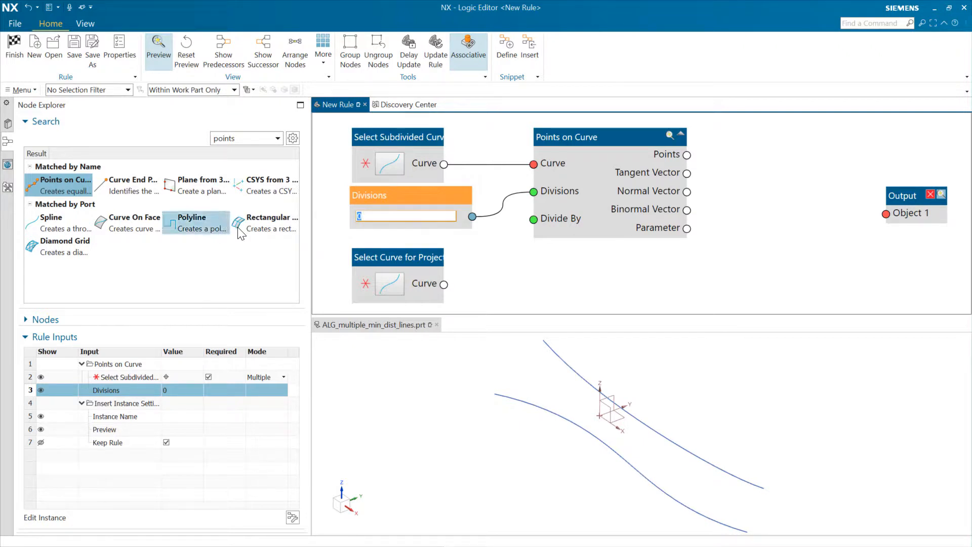
left_click(406, 236)
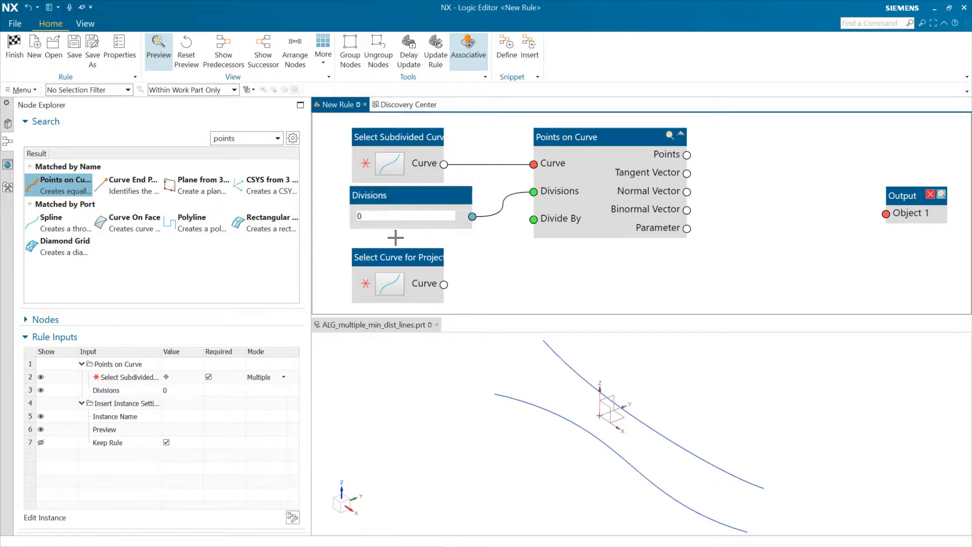
double_click(246, 140)
type("expre")
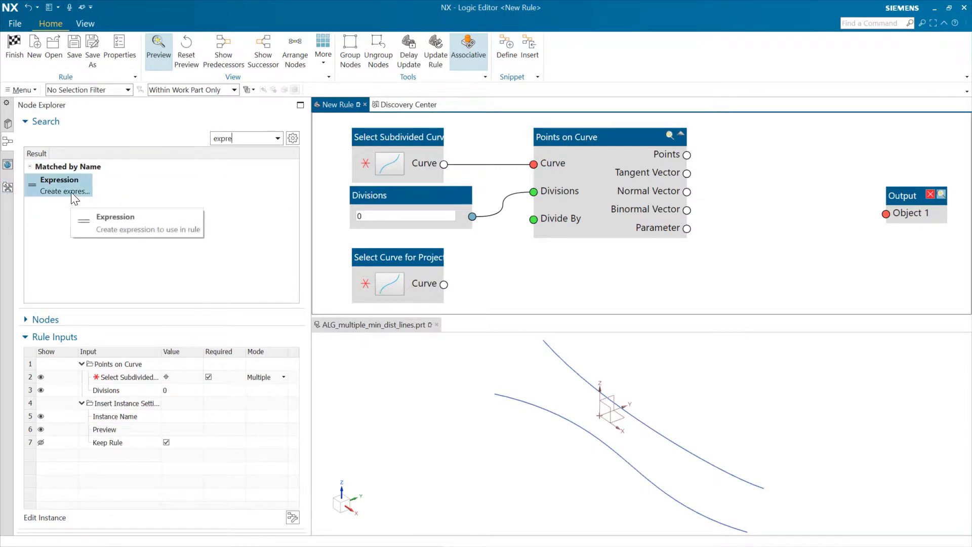
left_click_drag(75, 198, 370, 210)
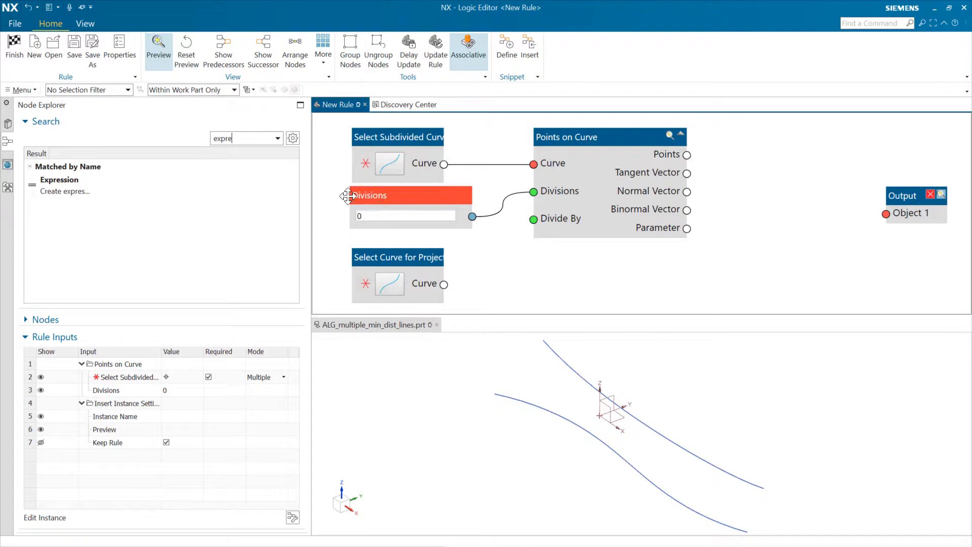
Step: Set the Divisions input node's value to 9
left_click_drag(371, 216, 345, 216)
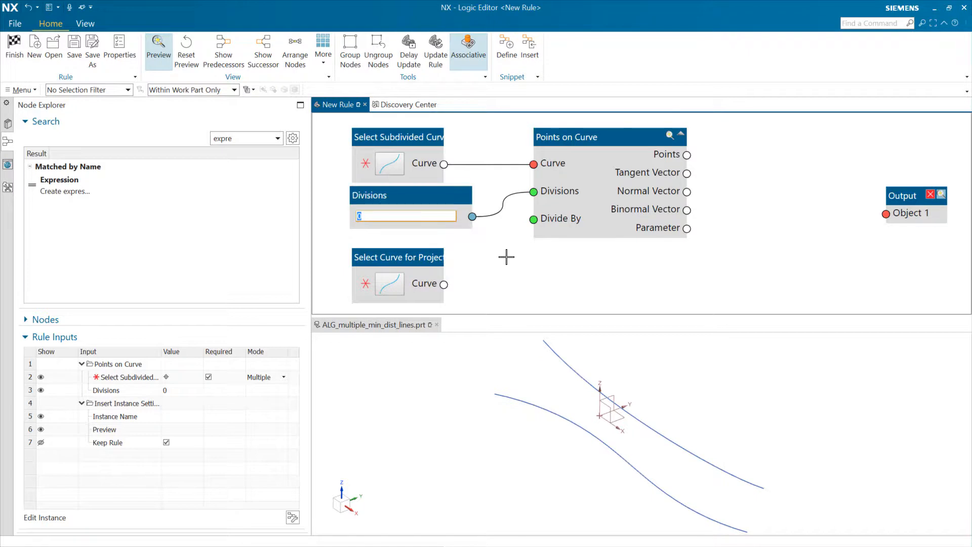
type("9")
key("Return")
Step: Create a Divide By input node for Points on Curve, place it below Divisions, and move Select Curve for Projection aside
double_click(534, 220)
scroll(500, 261, "down", 2)
left_click(370, 266)
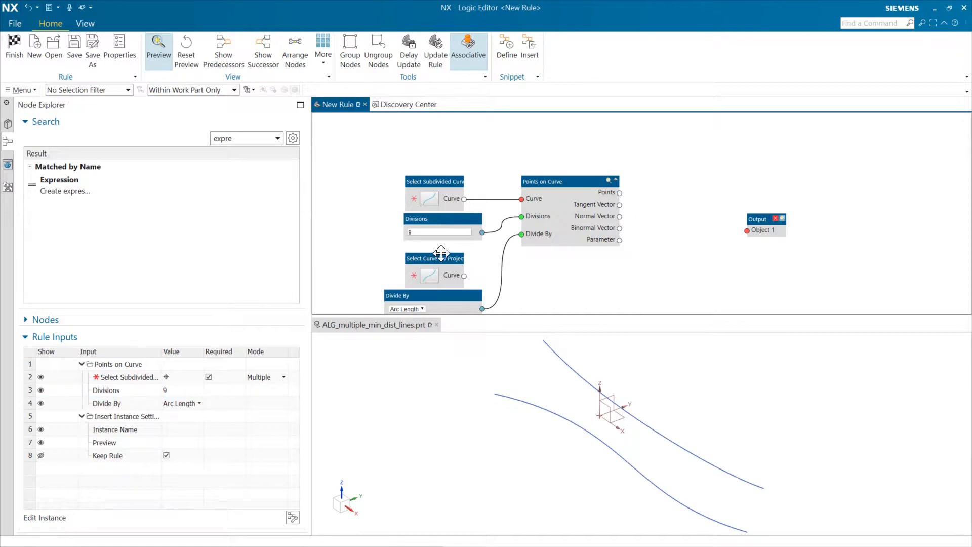
left_click_drag(440, 259, 604, 278)
left_click_drag(471, 294, 482, 251)
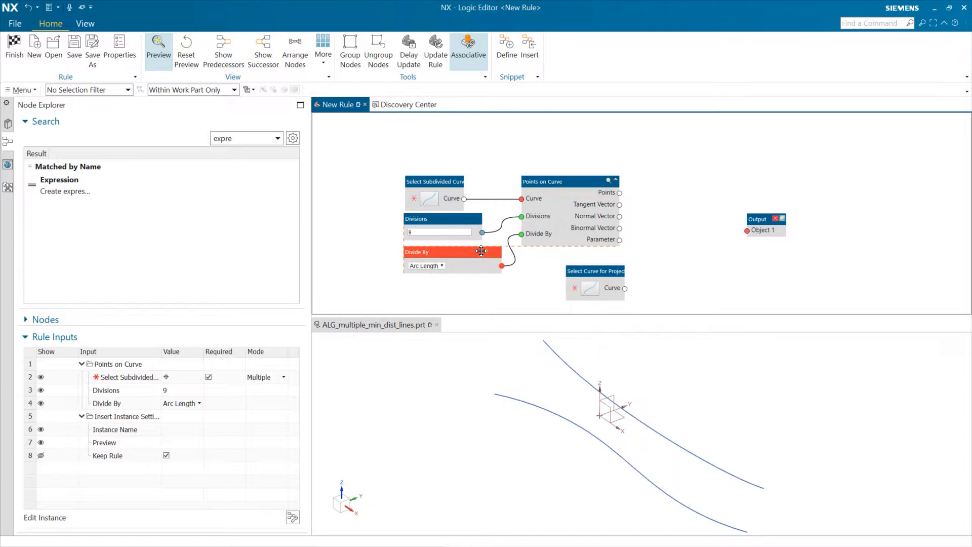
left_click_drag(600, 269, 589, 273)
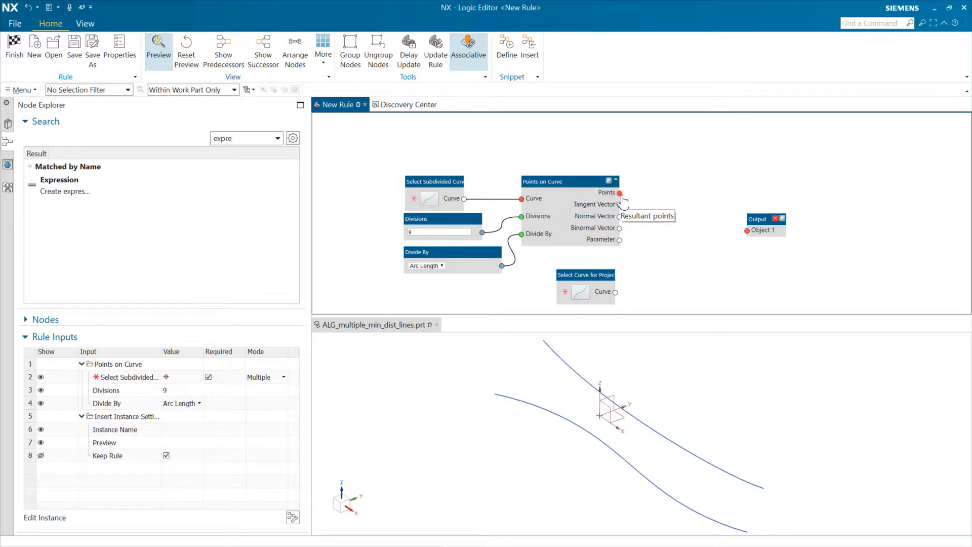
Step: Assign the lower spline to the Select Subdivided Curve node
left_click(430, 199)
left_click(512, 391)
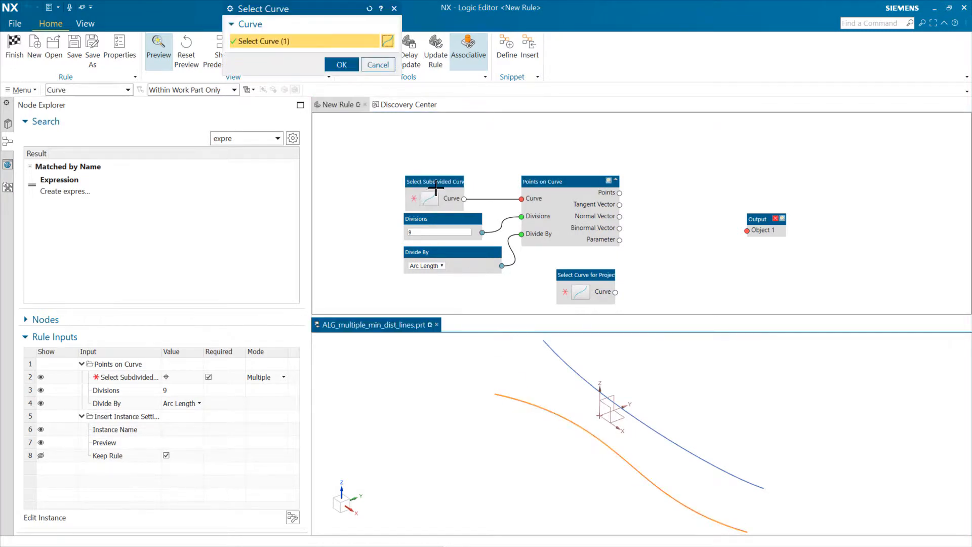
left_click(342, 64)
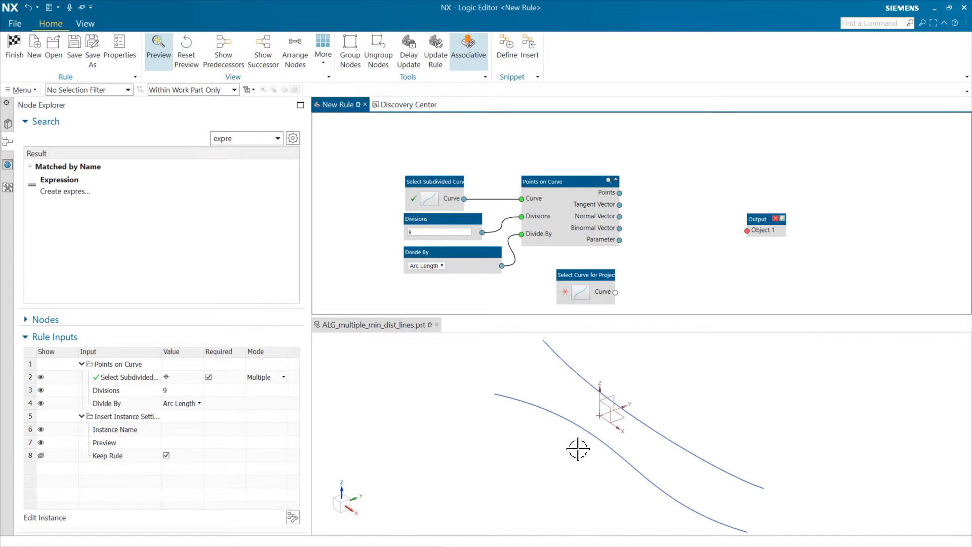
Step: Move the Output node farther away and add a Project Point on Curve node between it and Points on Curve
left_click_drag(763, 219, 882, 206)
double_click(223, 139)
key("BackSpace")
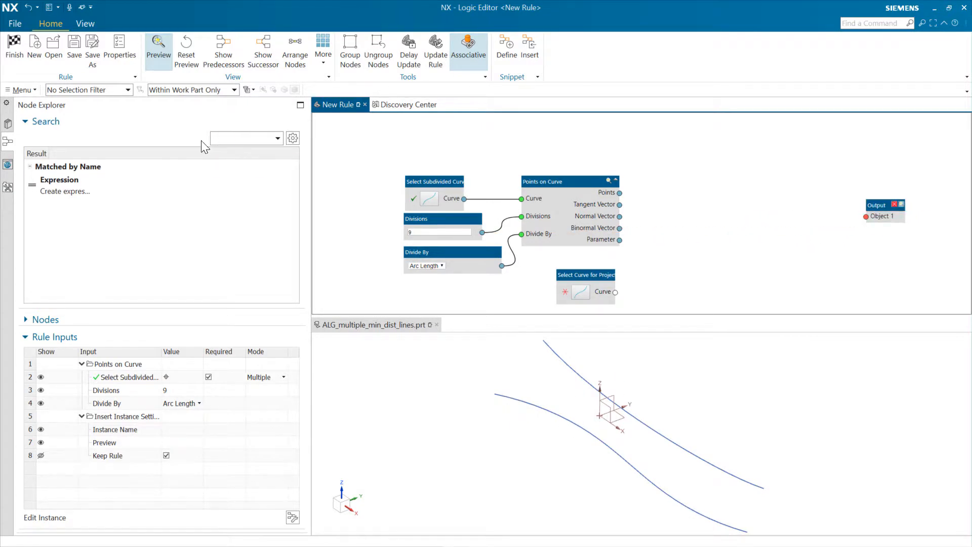
type("project")
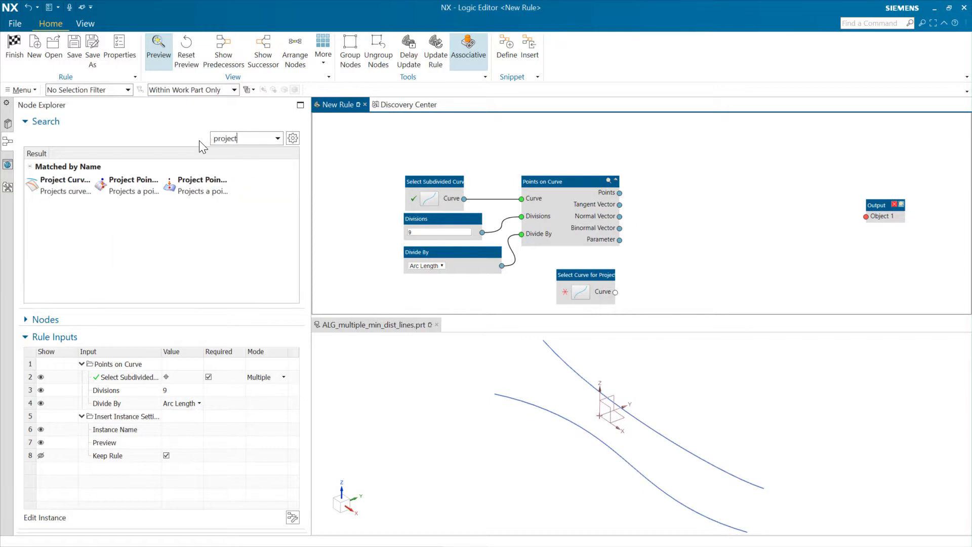
double_click(132, 184)
left_click_drag(502, 171, 719, 182)
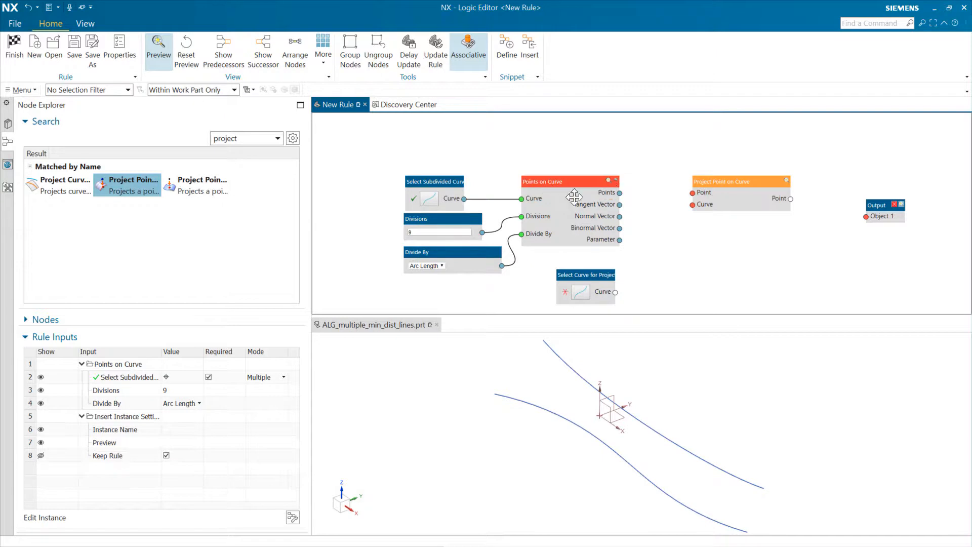
Step: Connect the Points output and the Select Curve for Projection output to the Point and Curve inputs of Project Point on Curve
left_click_drag(620, 193, 692, 193)
left_click_drag(616, 292, 693, 205)
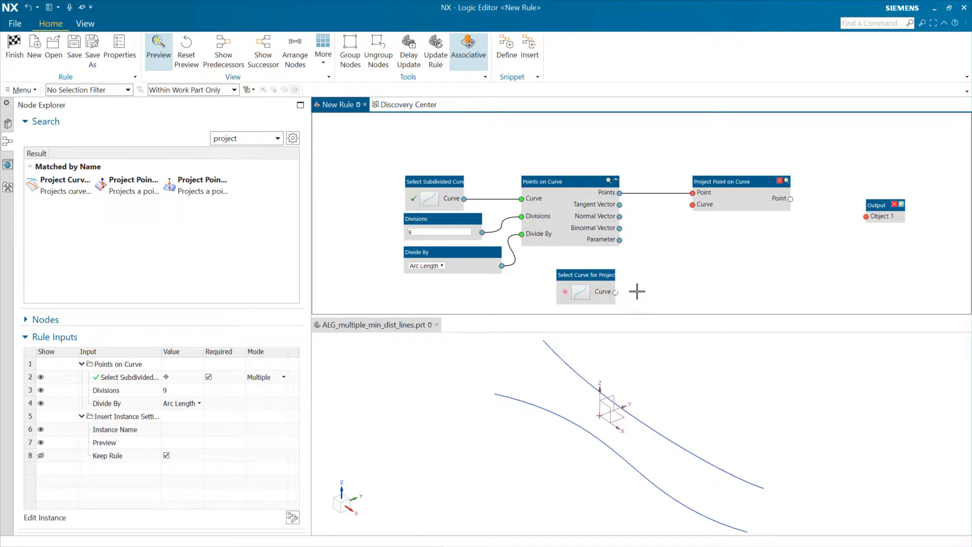
left_click_drag(615, 292, 692, 206)
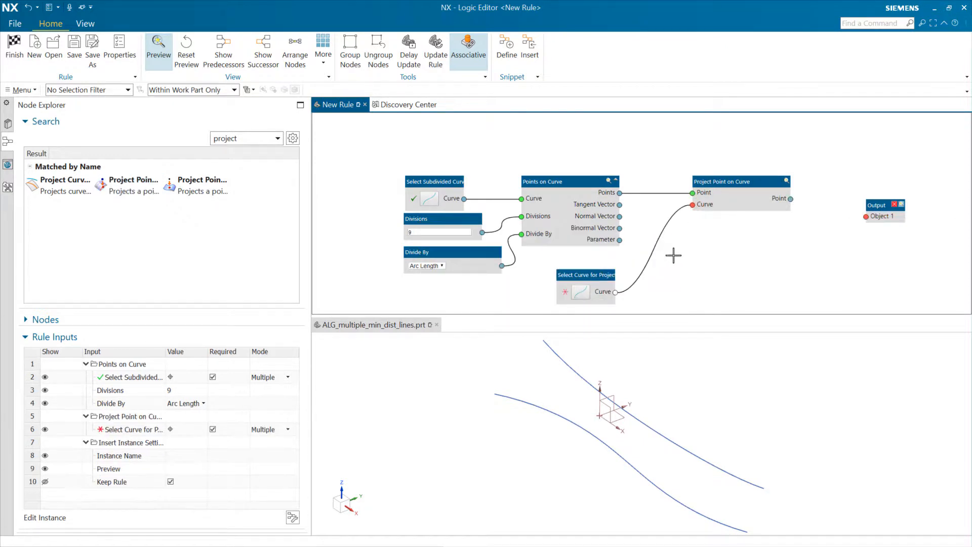
Step: Assign the upper spline to Select Curve for Projection and enable the previews of Project Point on Curve and Points on Curve
left_click(581, 294)
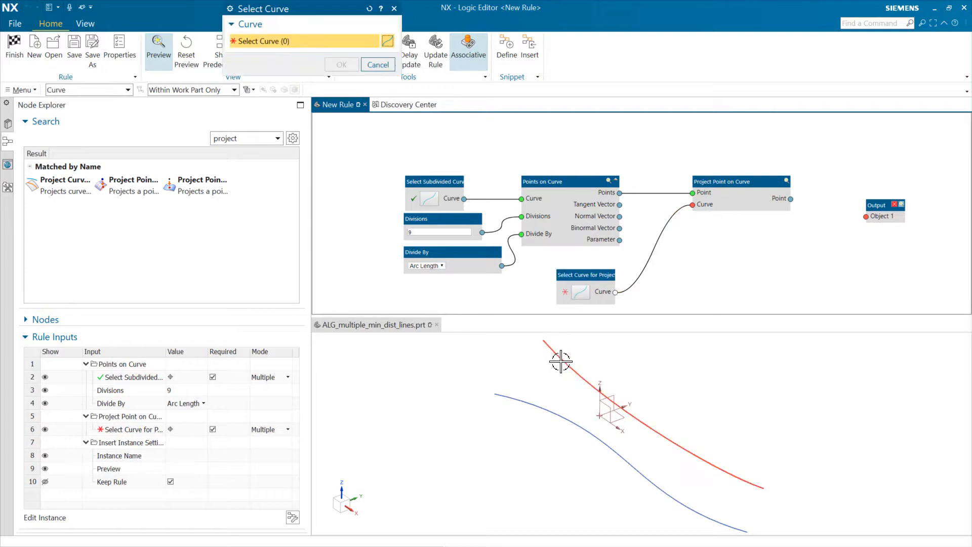
left_click(563, 360)
left_click(339, 64)
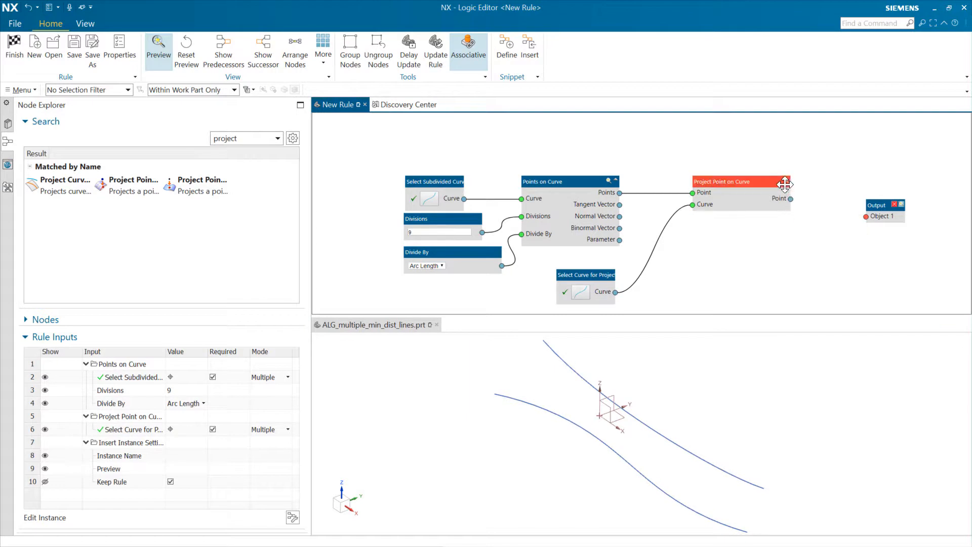
left_click(788, 182)
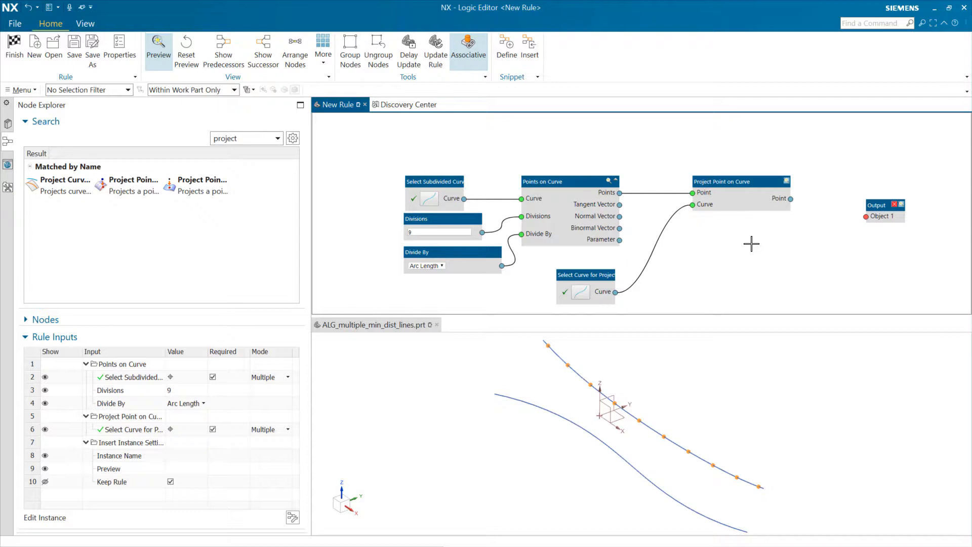
left_click(608, 181)
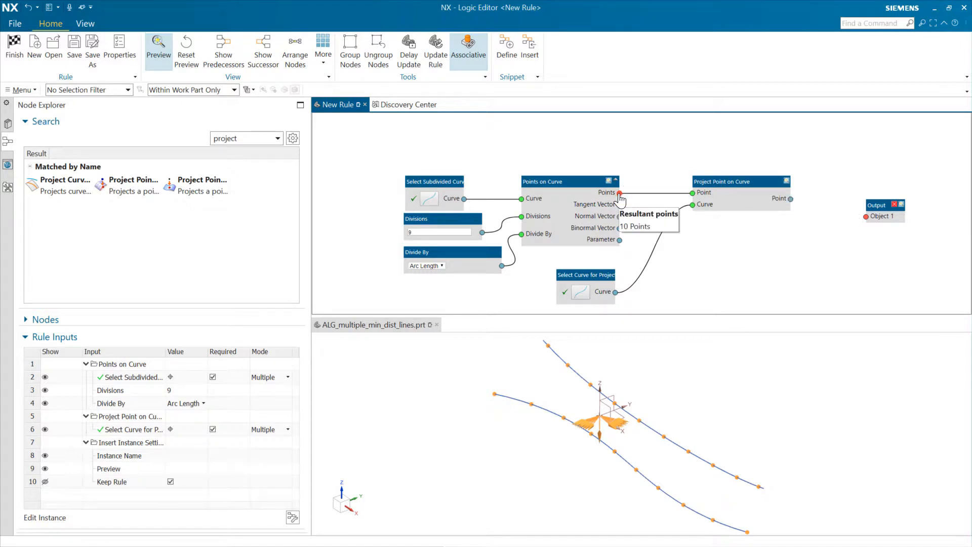
Step: Add a Line node after Project Point on Curve and shift the Output node to make room
left_click_drag(237, 138, 190, 144)
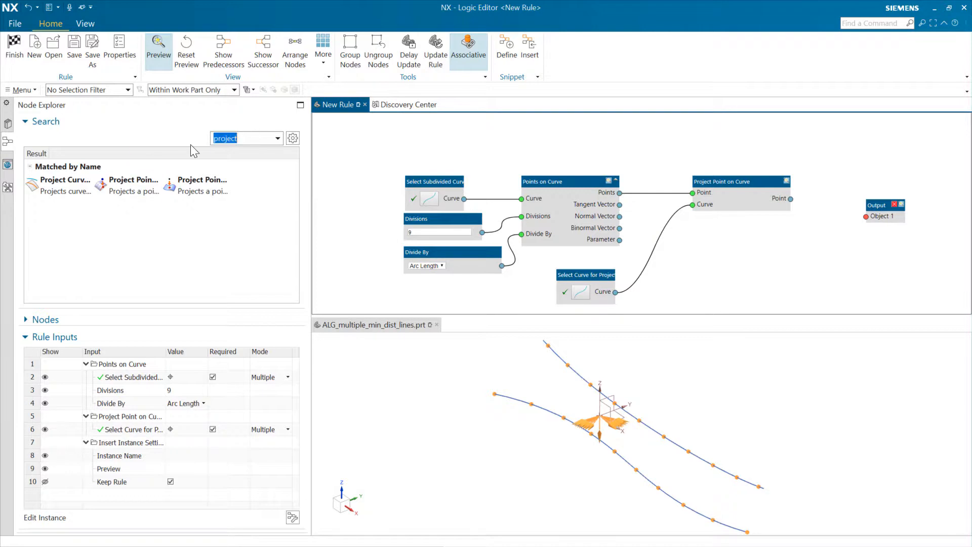
type("line")
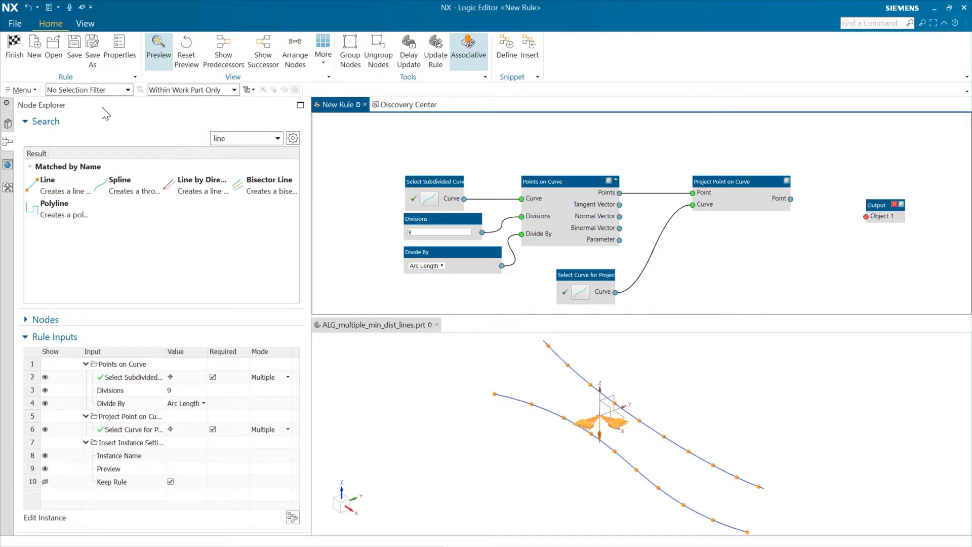
left_click_drag(50, 184, 506, 190)
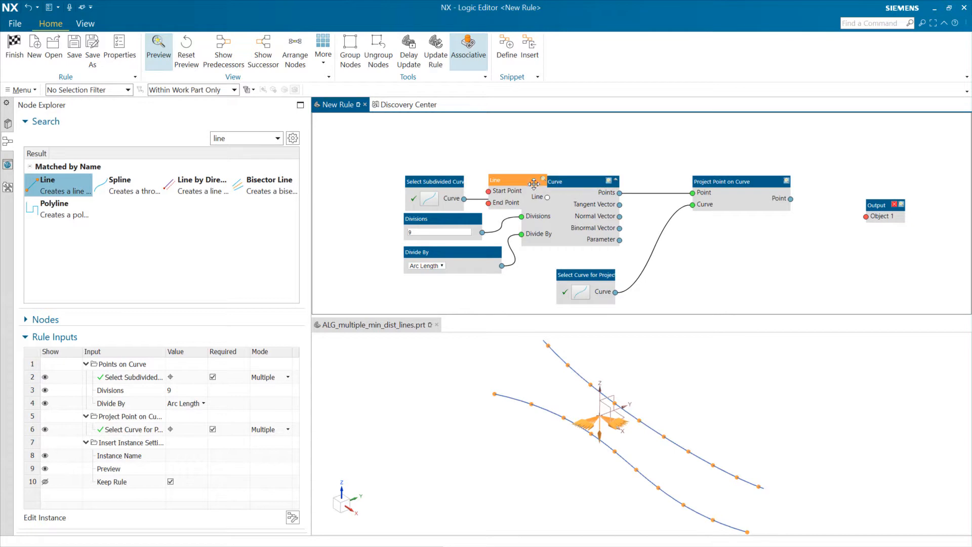
left_click_drag(575, 189, 854, 240)
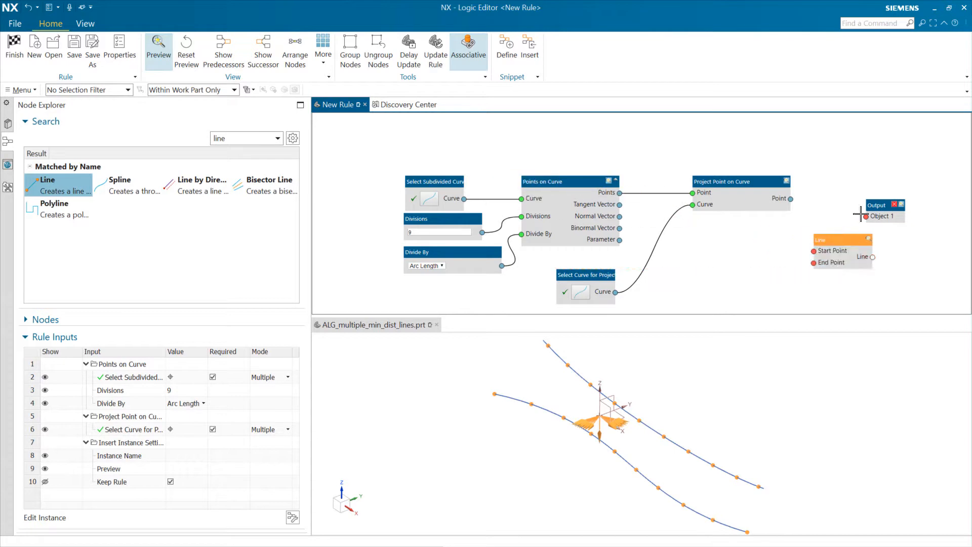
left_click_drag(886, 204, 918, 211)
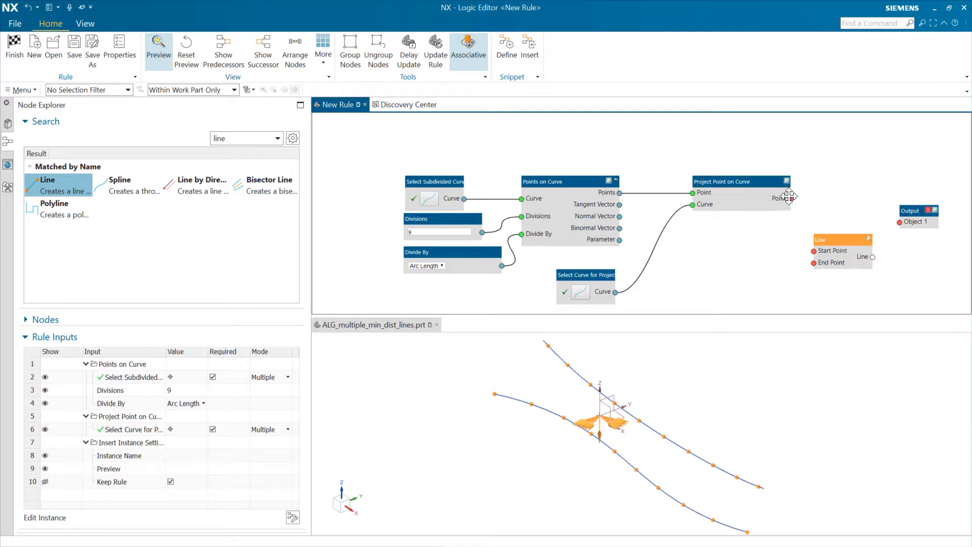
Step: Connect the projected Point to the Line node's Start Point and the Points on Curve output to its End Point, realigning the Output node
left_click_drag(791, 199, 850, 232)
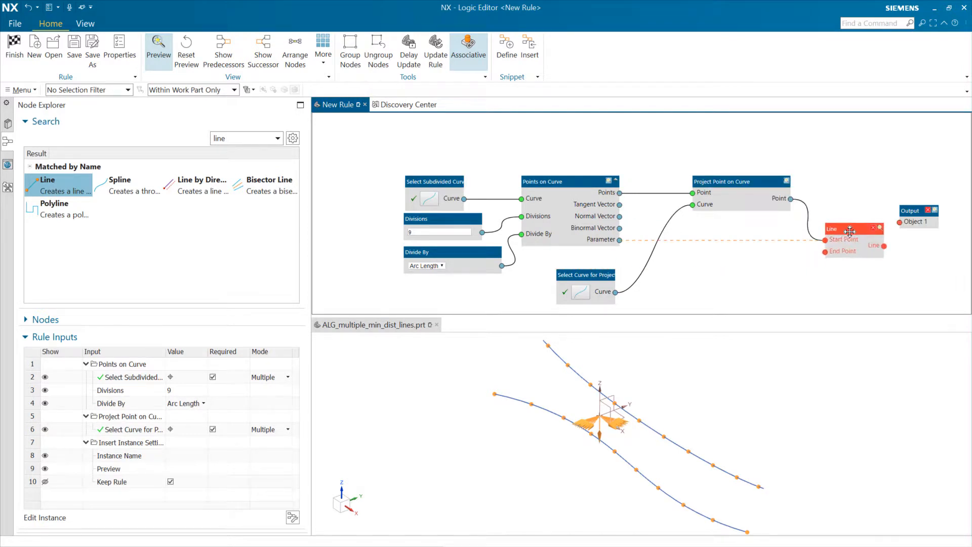
left_click_drag(620, 192, 825, 251)
left_click(911, 211)
left_click_drag(910, 211, 928, 236)
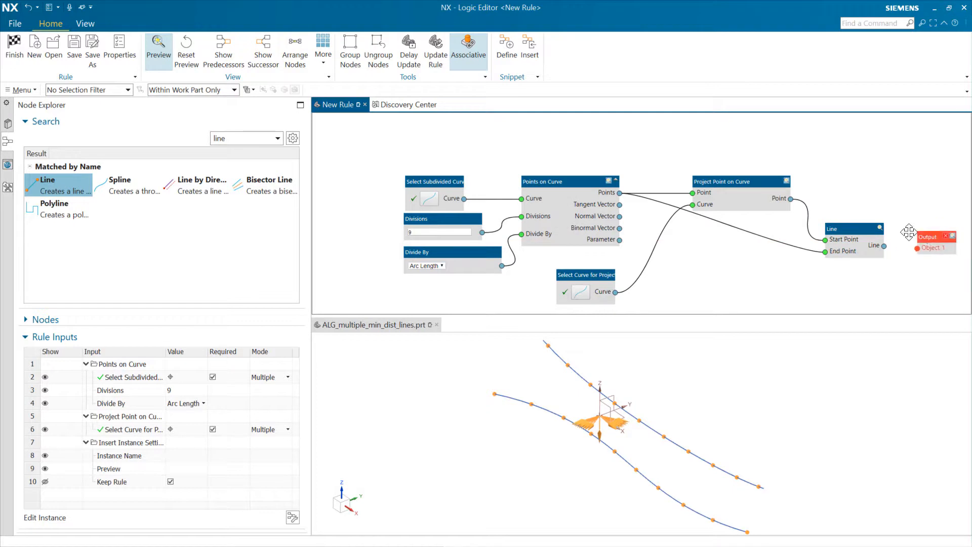
Step: Check the Line node's preview, switch it off, and connect the Line output to Object 1 of the Output node
left_click(882, 228)
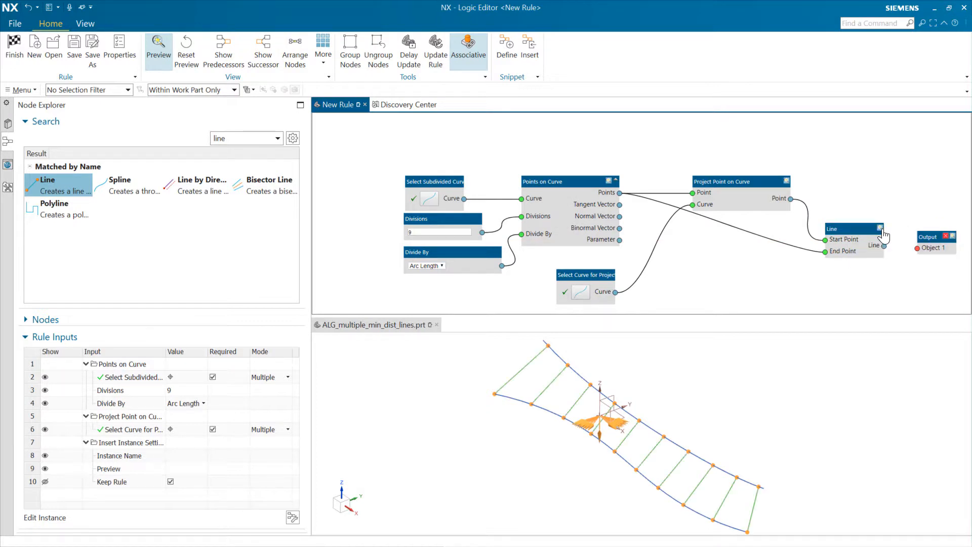
left_click(880, 229)
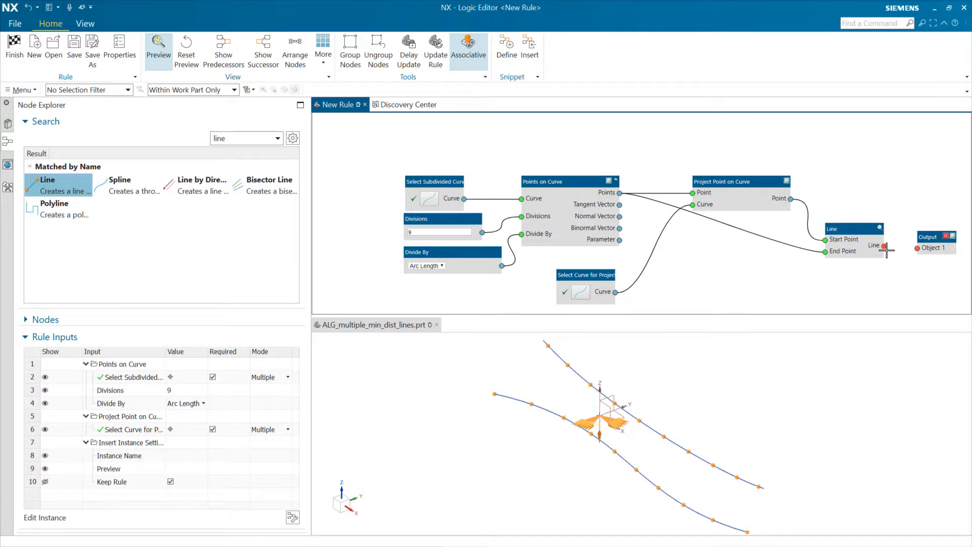
mouse_move(887, 248)
left_click_drag(887, 245, 919, 248)
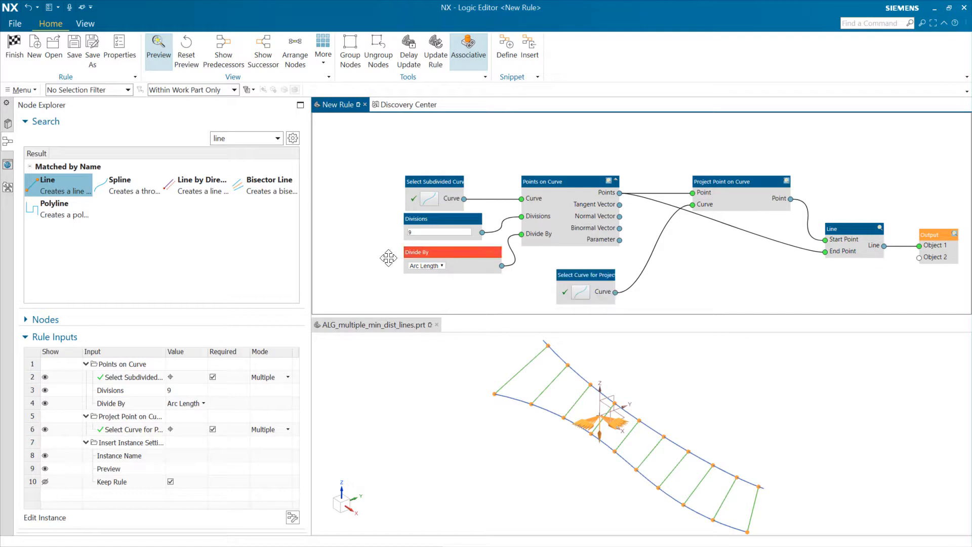
Step: Rename the rule as "Projected Points Ladder" in its properties
left_click(125, 55)
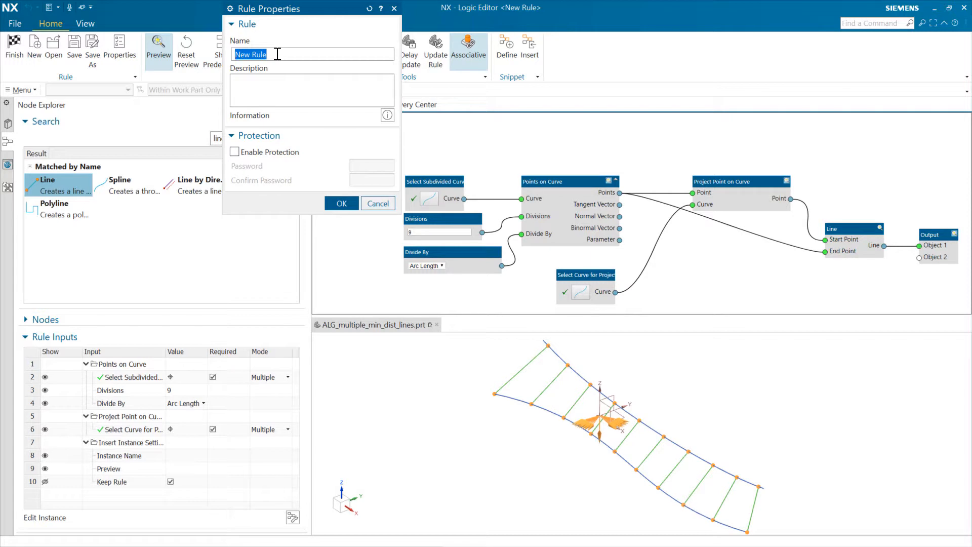
type("Porject Points Ladder")
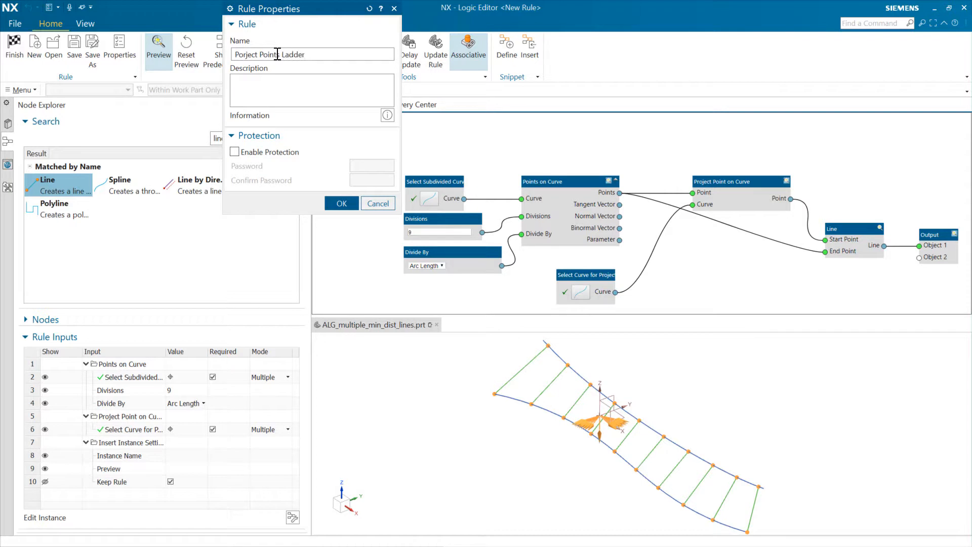
key("Right")
type("r")
key("Right")
key("Delete")
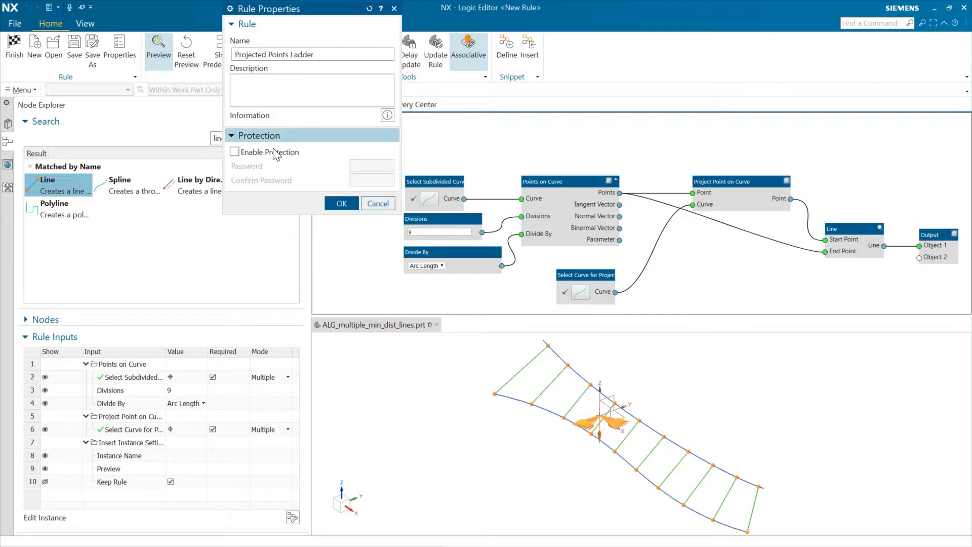
left_click(342, 204)
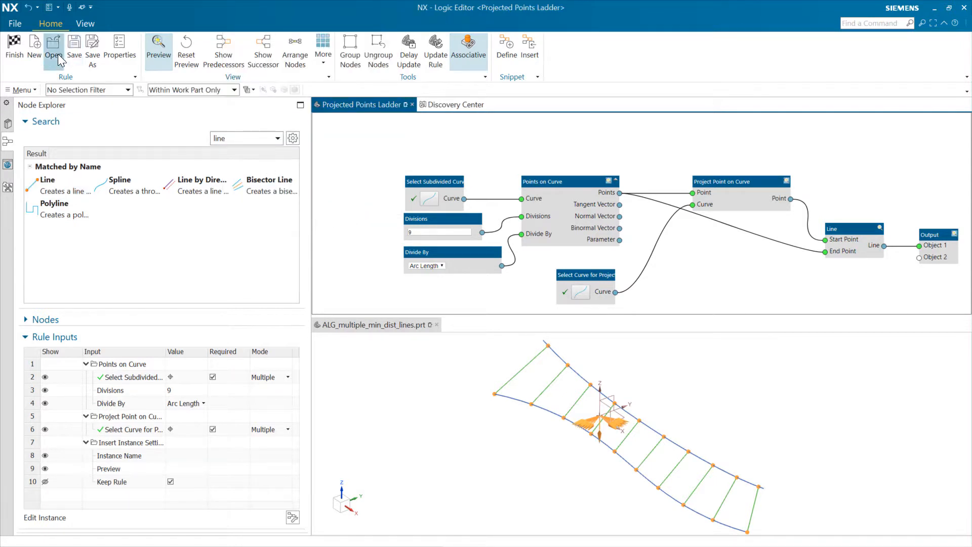
Step: Finish the rule without saving it to a library folder, and select the new algorithmic feature in the model history
left_click(76, 53)
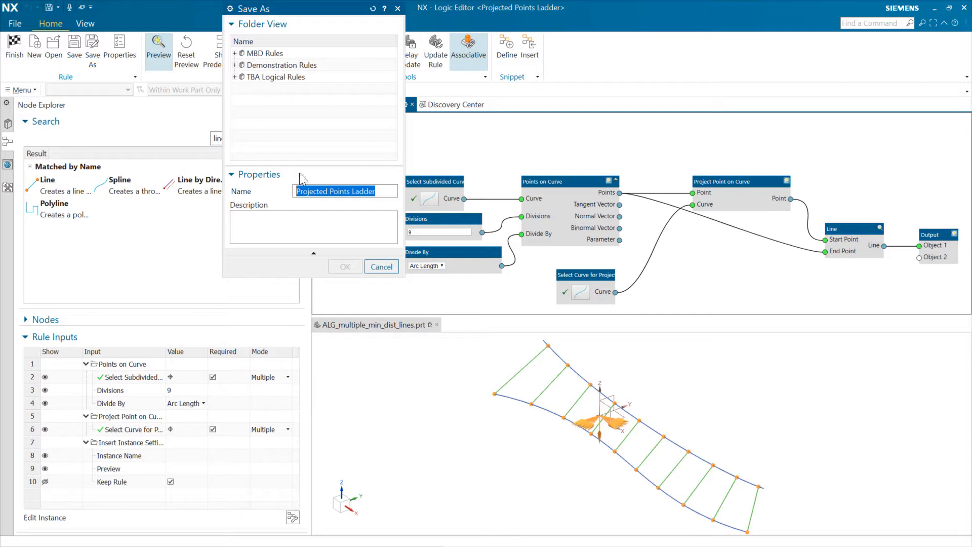
left_click(382, 266)
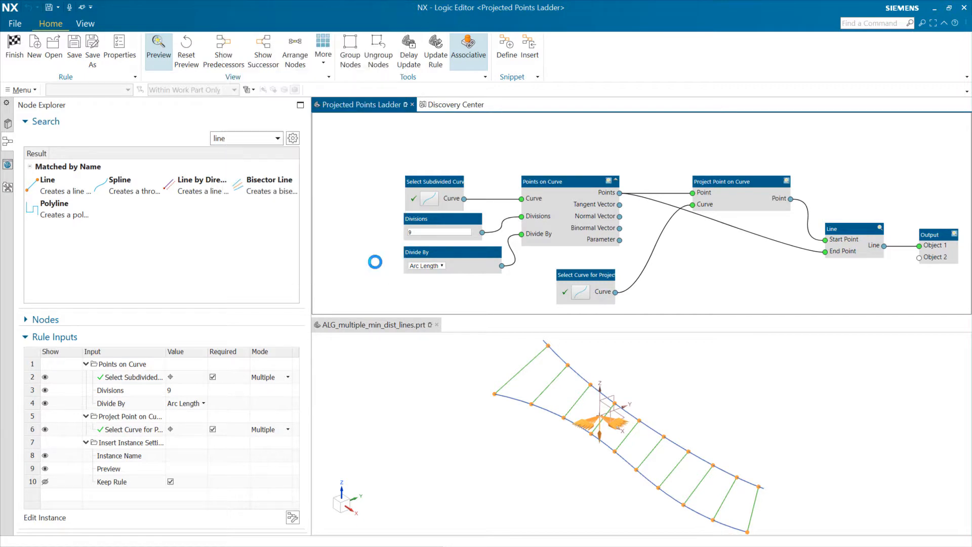
left_click(15, 50)
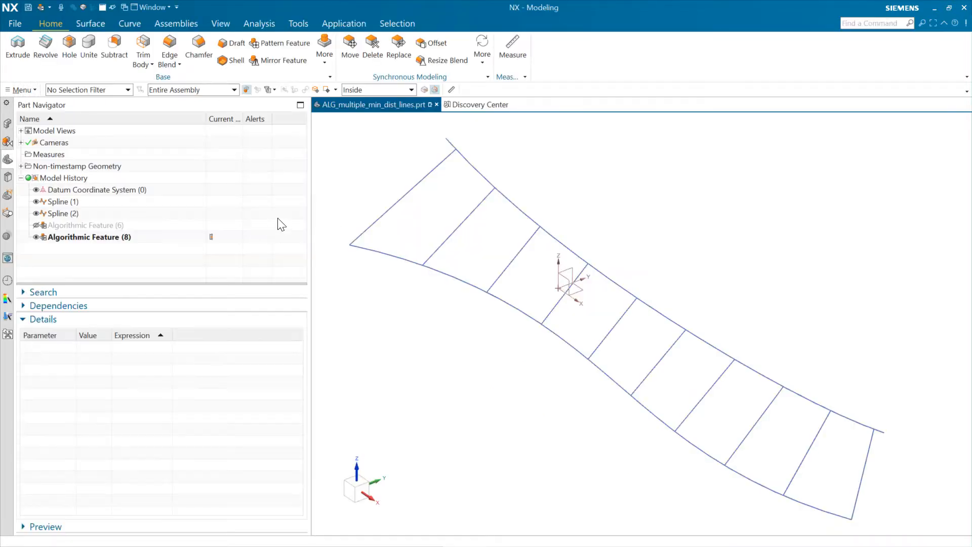
left_click(91, 238)
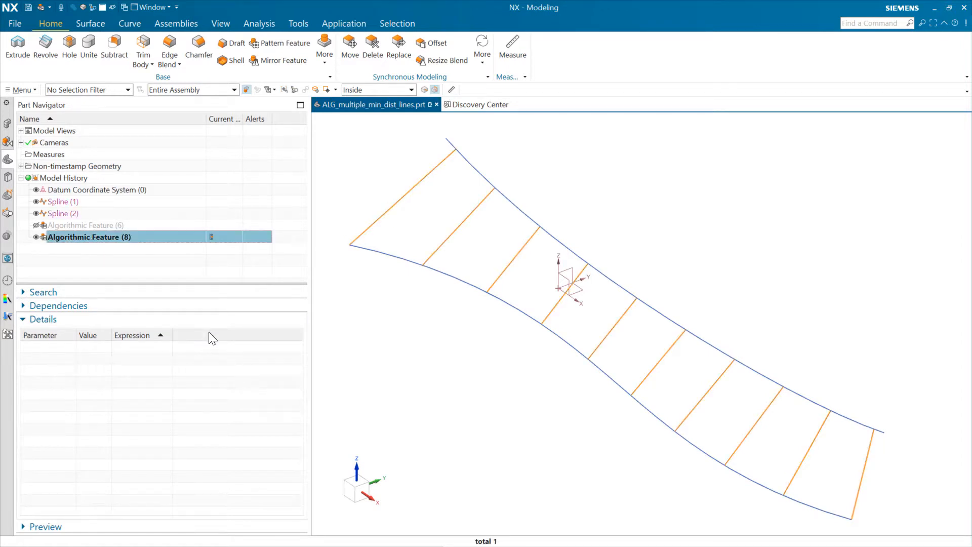
Step: Edit the Projected Points Ladder feature and set its Divisions to 25
double_click(132, 238)
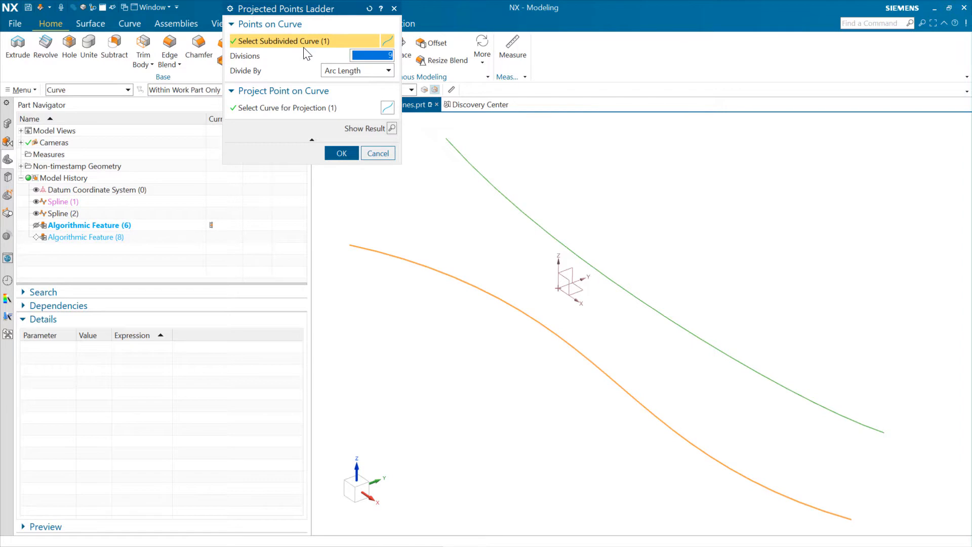
left_click(375, 56)
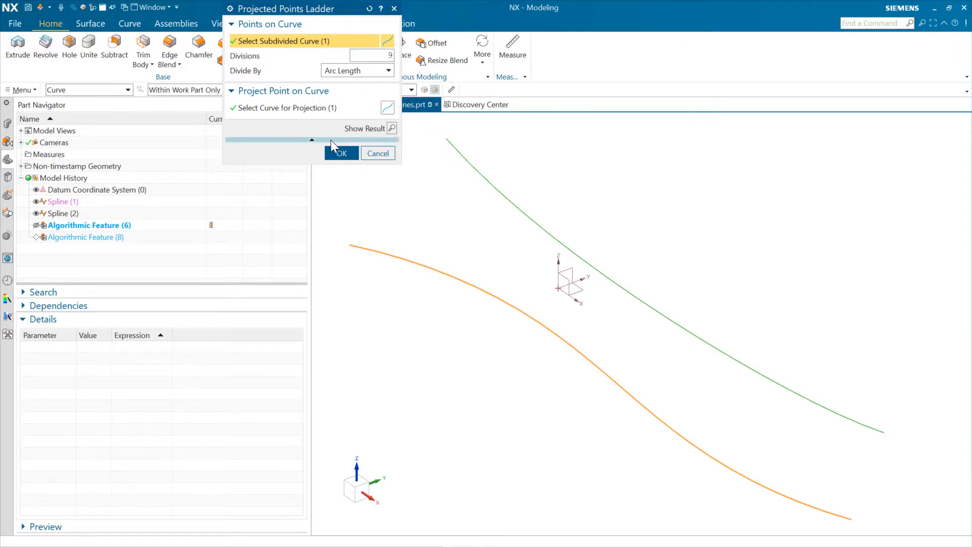
left_click_drag(375, 55, 410, 48)
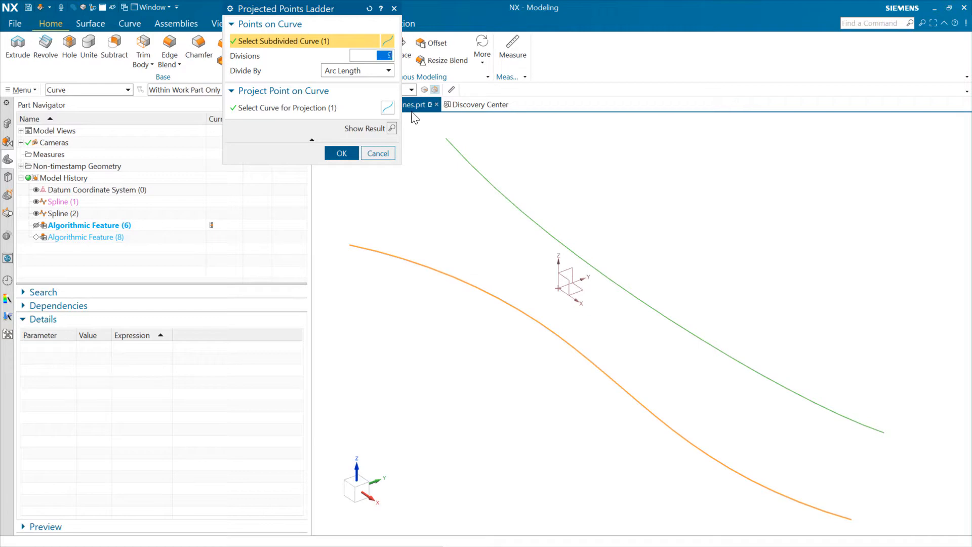
type("25")
key("Return")
left_click(343, 153)
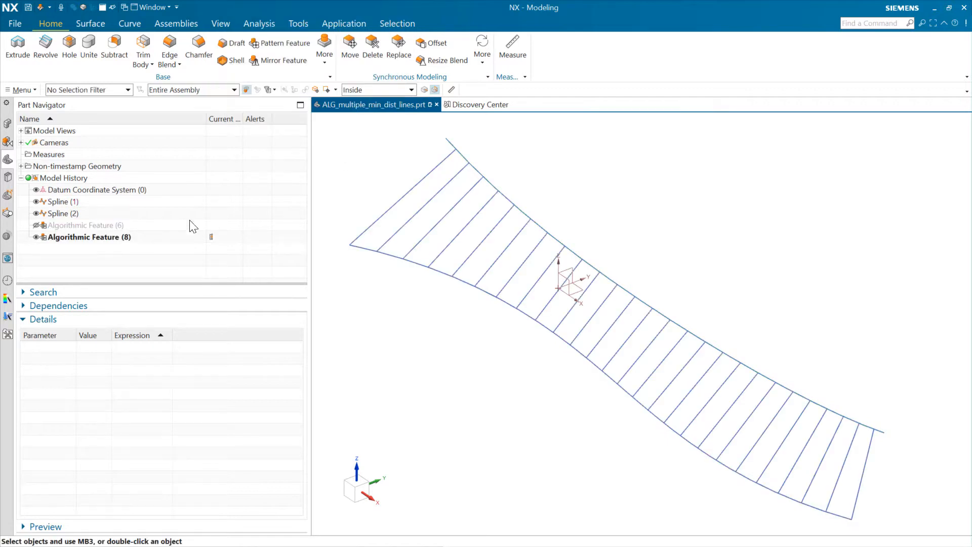
Step: Reopen the Projected Points Ladder feature and set its Divisions to 9
double_click(138, 235)
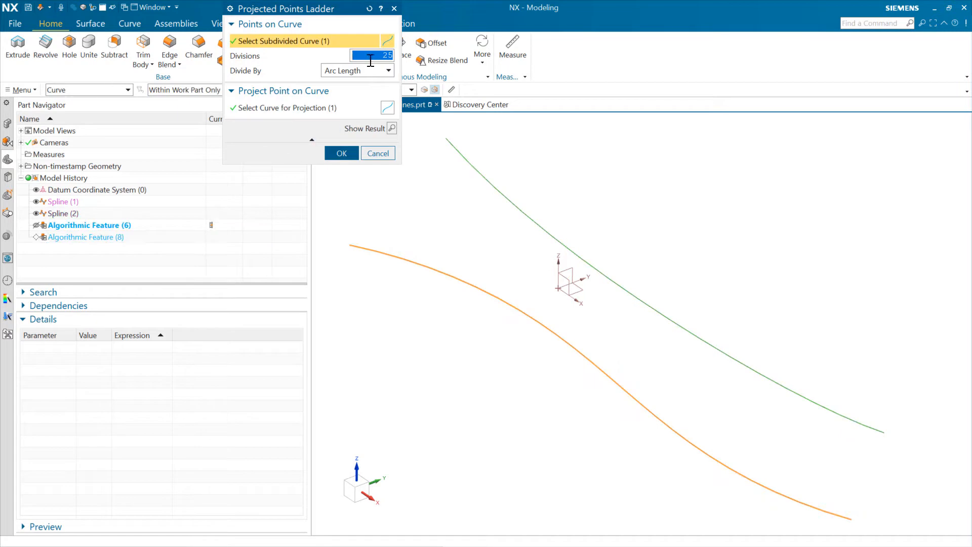
type("9")
left_click(341, 153)
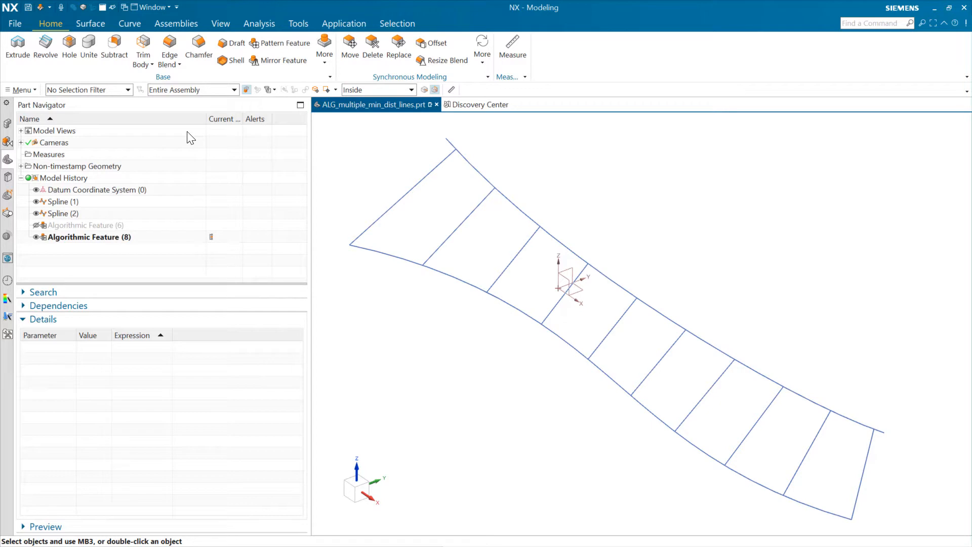
Step: Create a point set of 10 equal-arc-length curve points along the lower spline, from 0 to 100 percent
left_click(129, 24)
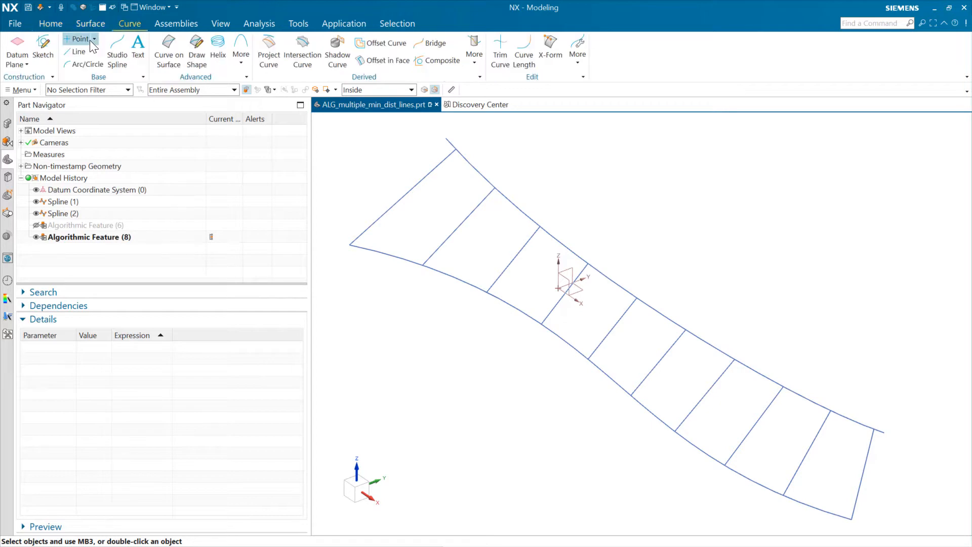
left_click(89, 40)
left_click(94, 39)
left_click(82, 61)
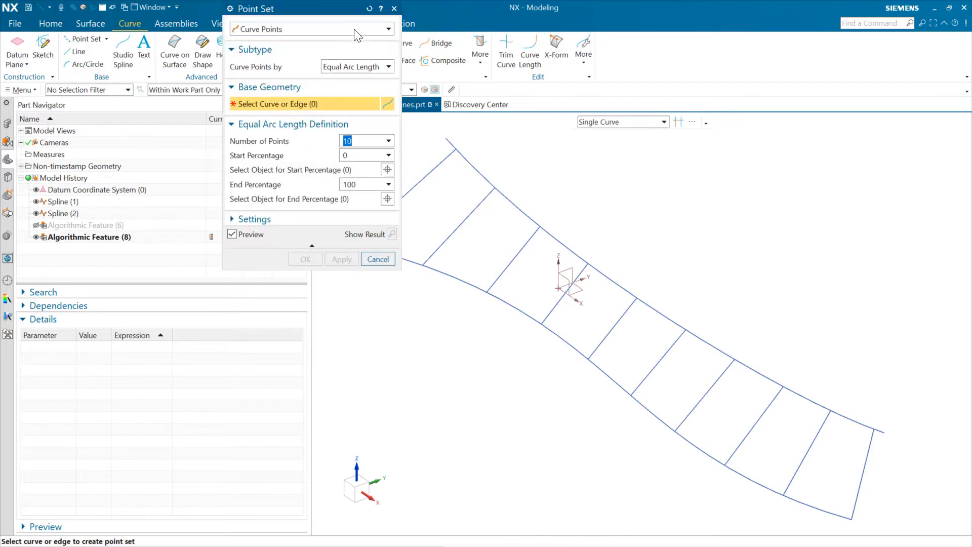
left_click(456, 276)
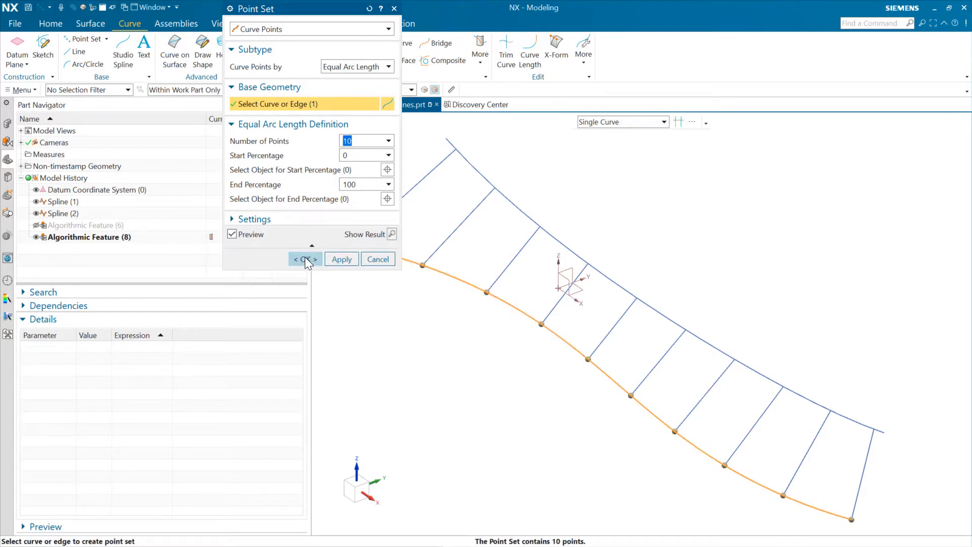
left_click(304, 259)
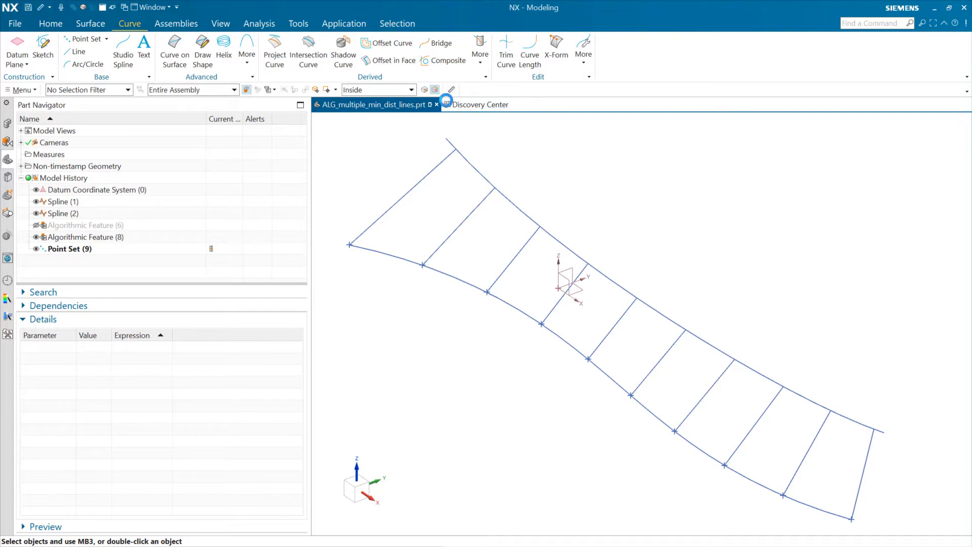
Step: Measure the minimum distance from the upper spline to the first point on the lower spline, filtering selection by Curve and Point
left_click(452, 91)
left_click_drag(365, 10, 263, 97)
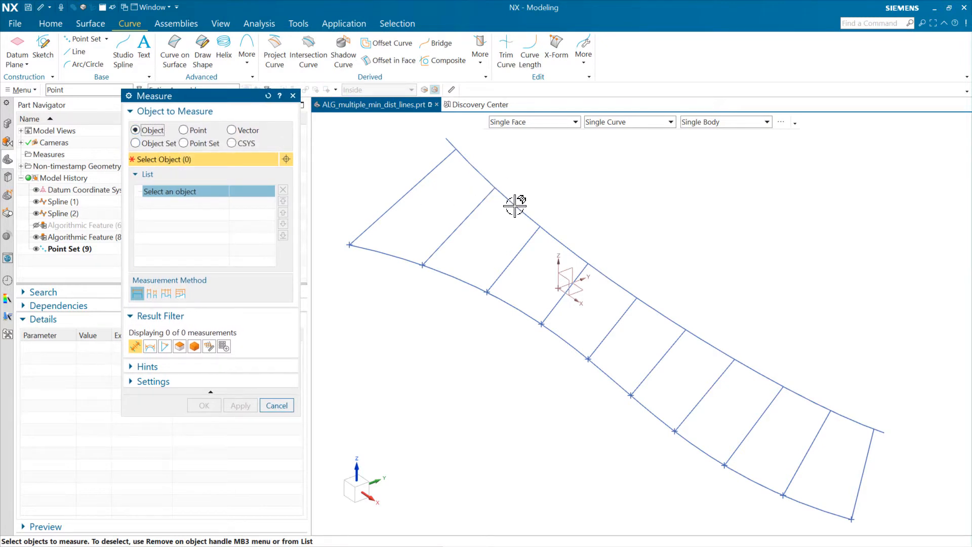
left_click_drag(166, 100, 163, 124)
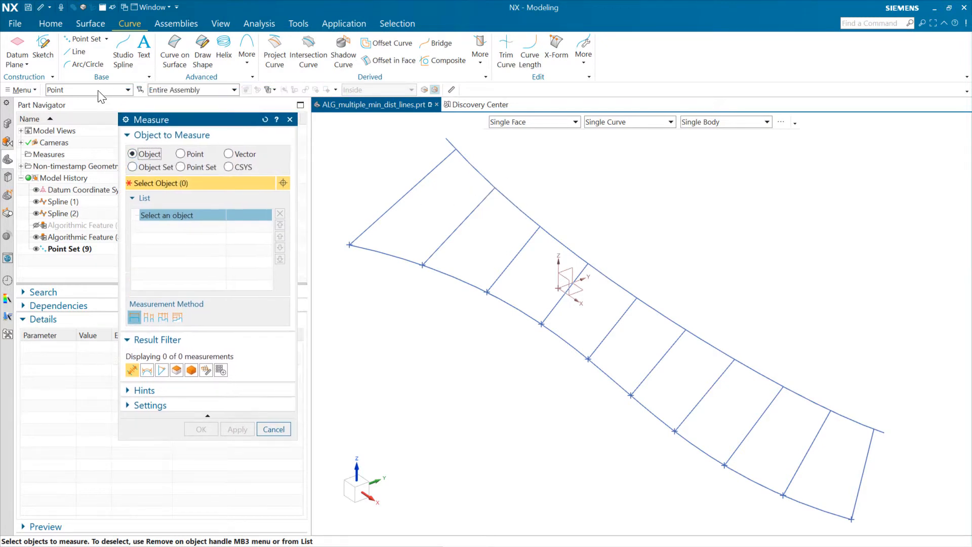
left_click(128, 89)
left_click(105, 131)
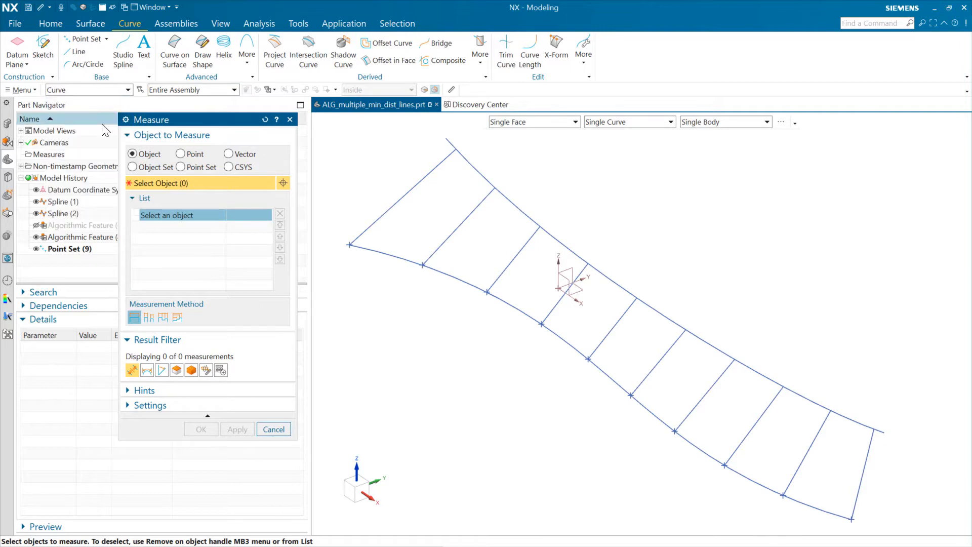
left_click(480, 174)
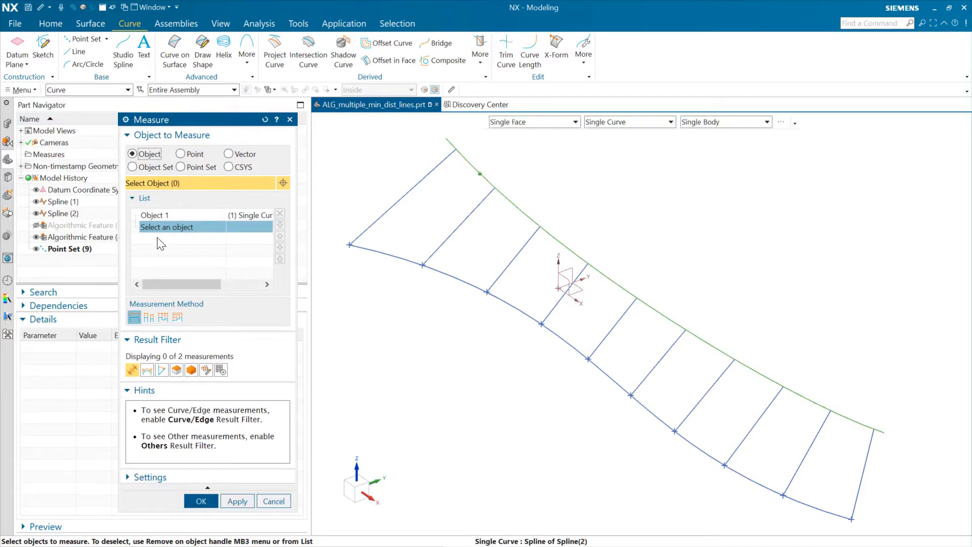
left_click(94, 91)
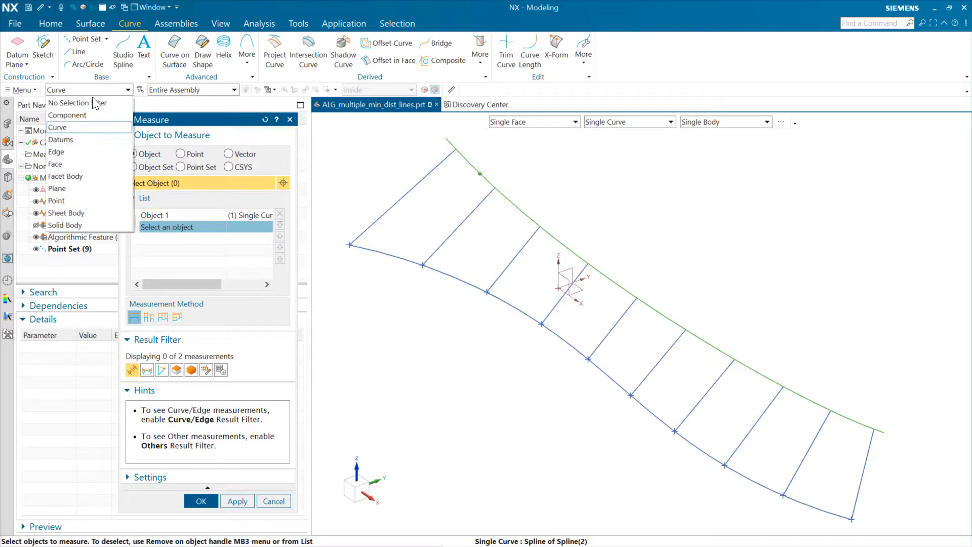
left_click(76, 201)
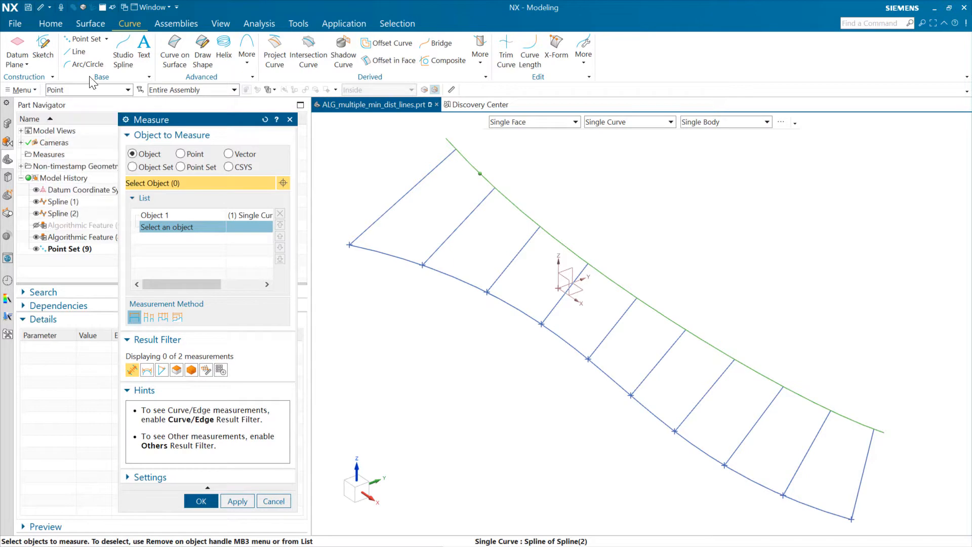
left_click(350, 245)
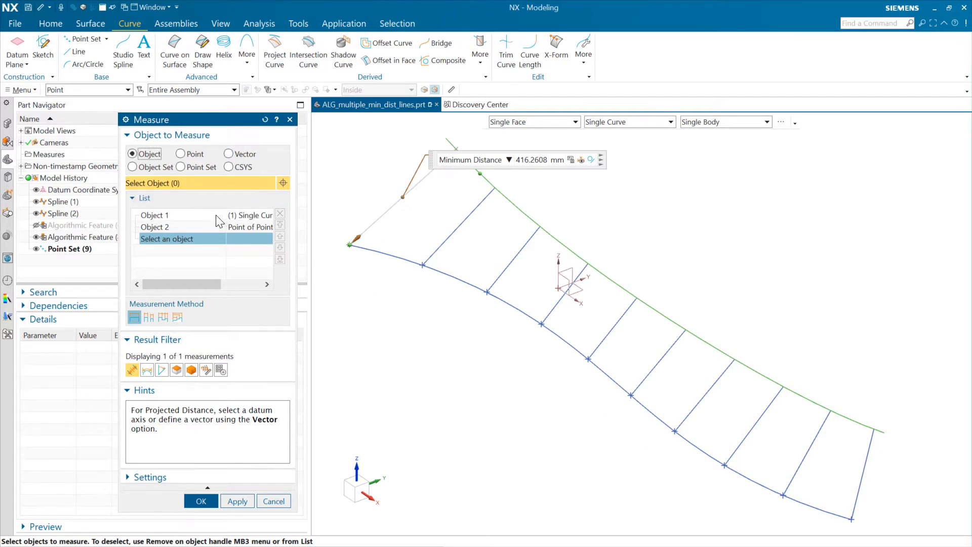
Step: Measure the minimum distance for each remaining point by swapping Object 2 through the points along the lower spline
left_click(199, 226)
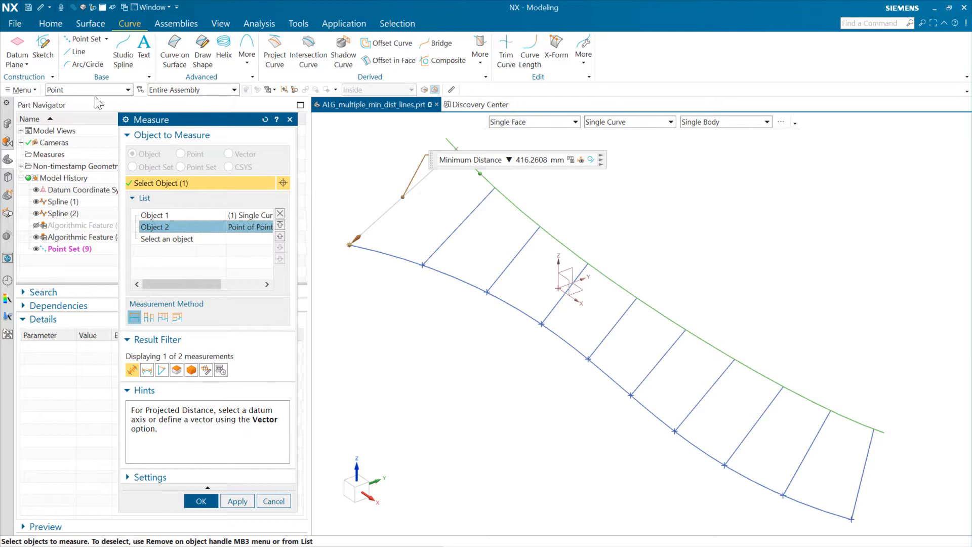
left_click(423, 265)
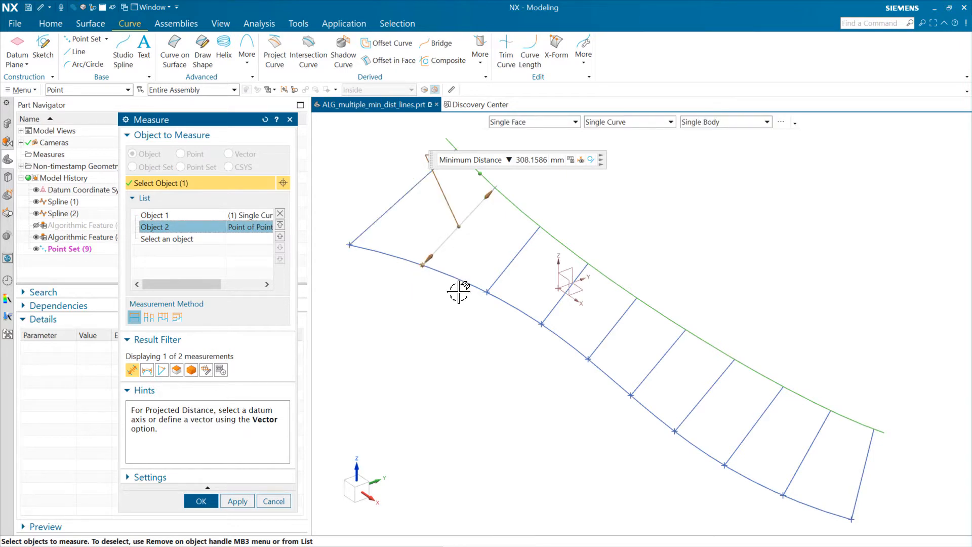
left_click(488, 292)
left_click(542, 329)
left_click(587, 360)
left_click(630, 395)
left_click(674, 431)
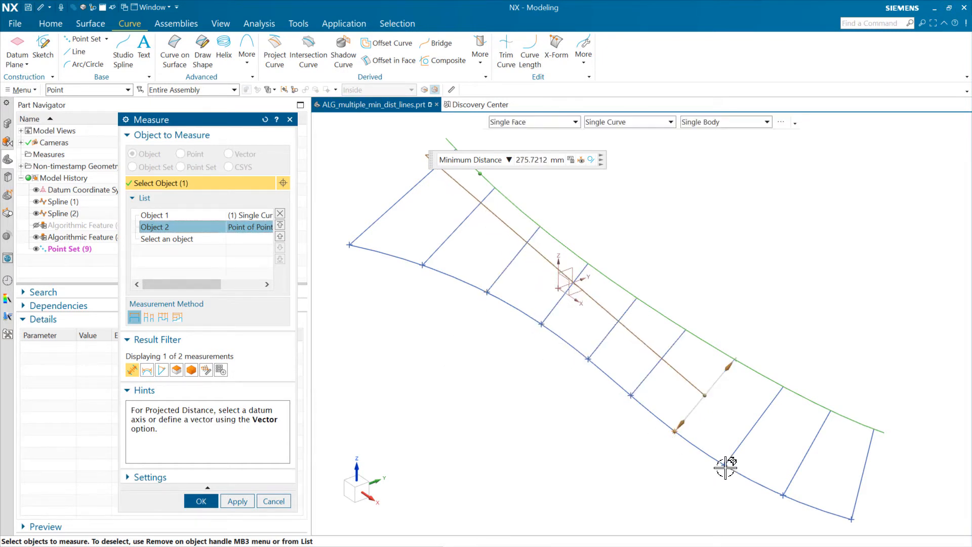
left_click(725, 466)
left_click(784, 495)
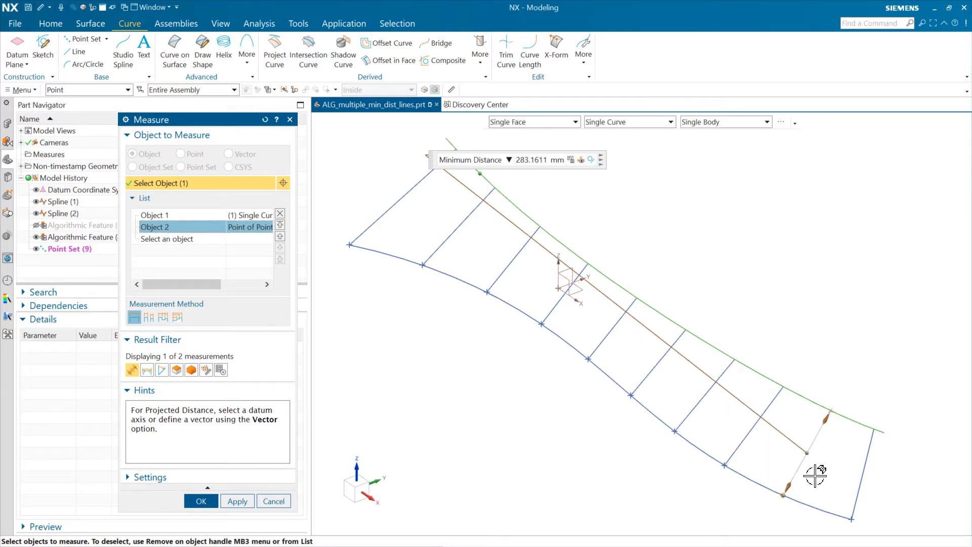
left_click(852, 519)
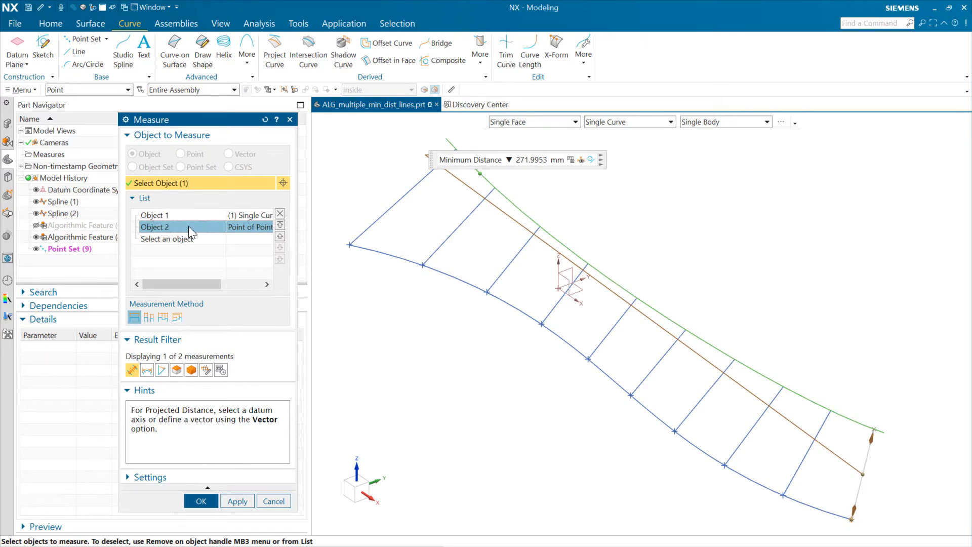
Step: Recheck the minimum distances from the first and the third to sixth points on the lower spline
left_click(349, 245)
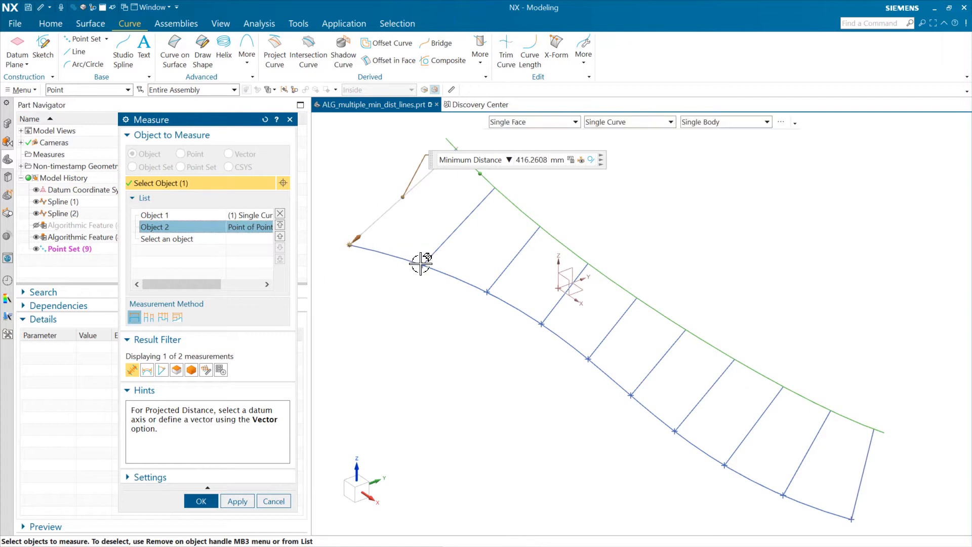
left_click(487, 293)
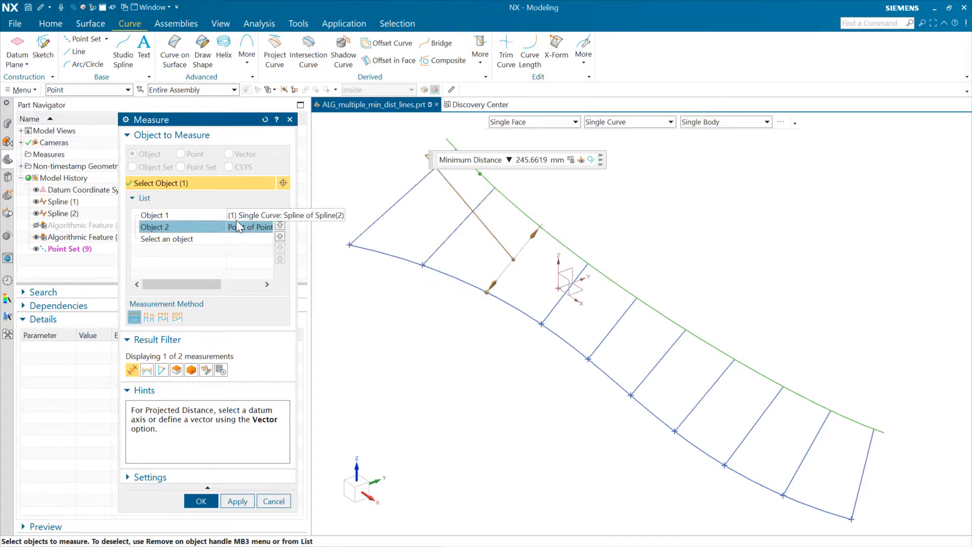
left_click(542, 323)
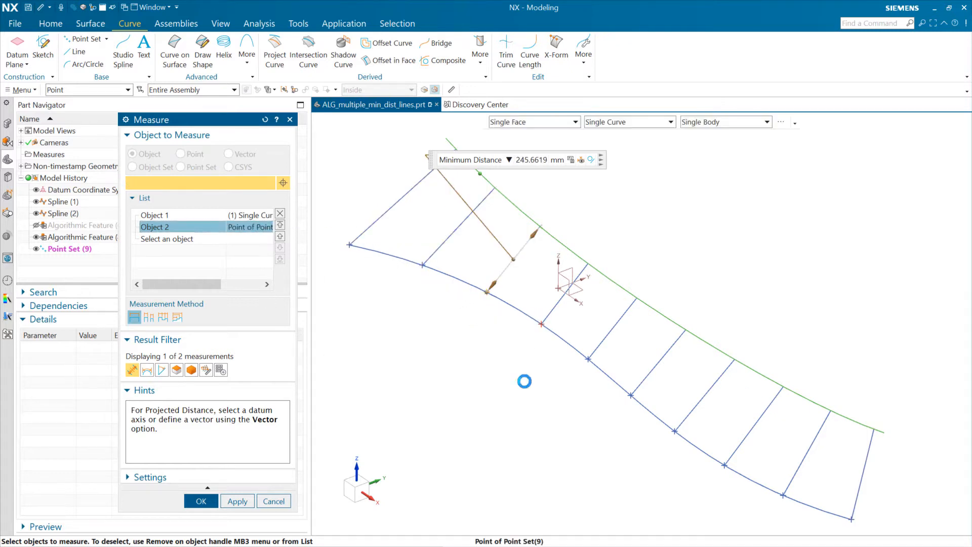
left_click(588, 359)
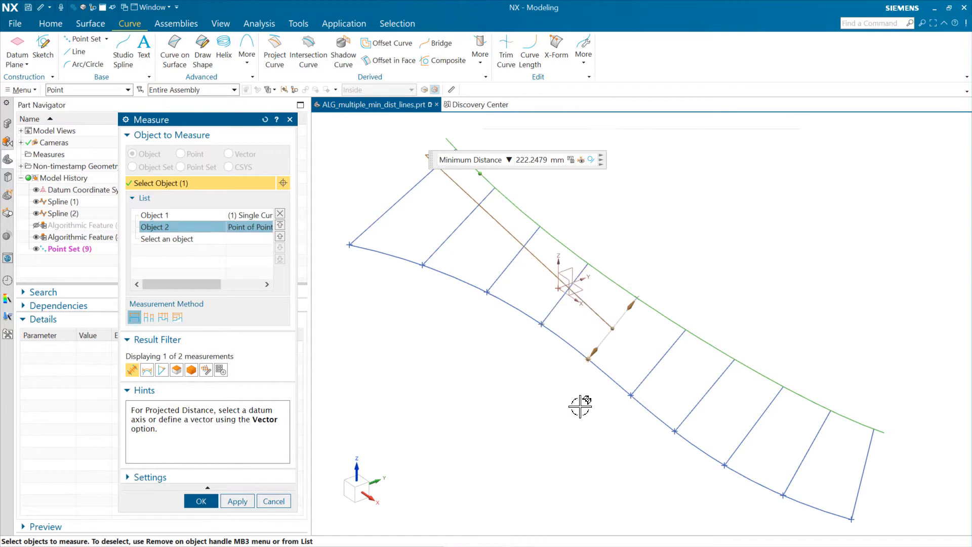
left_click(628, 394)
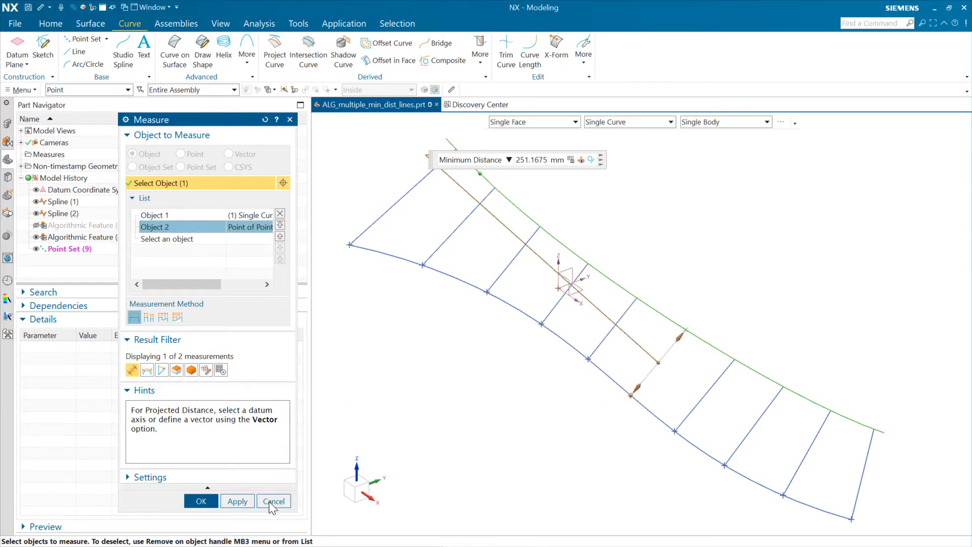
Step: Close the measurement without keeping it and delete the point set from the model history
right_click(87, 251)
left_click(110, 381)
Step: Reshape the lower spline by pulling its third and second poles away from the upper spline and shifting its start pole inward
scroll(504, 313, "down", 4)
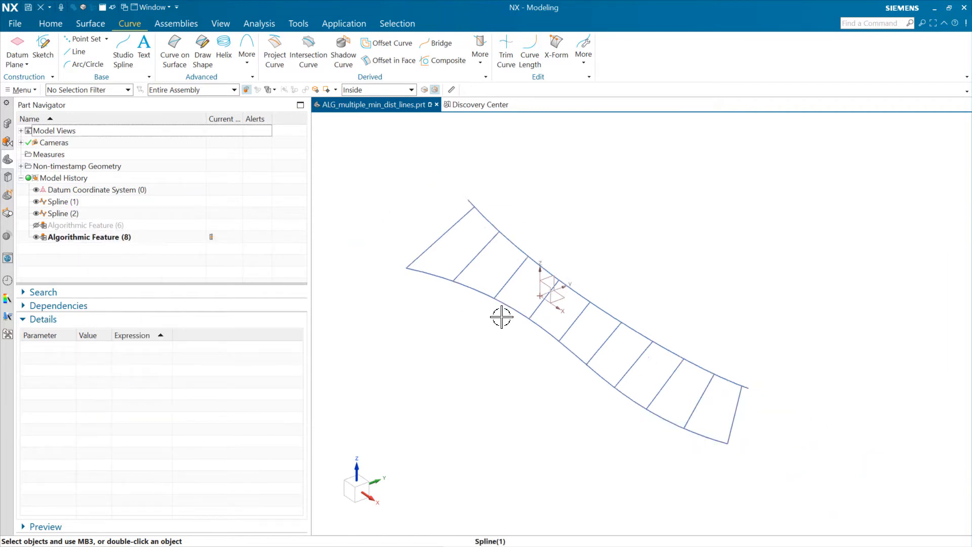
middle_click_drag(504, 343, 519, 321)
double_click(518, 321)
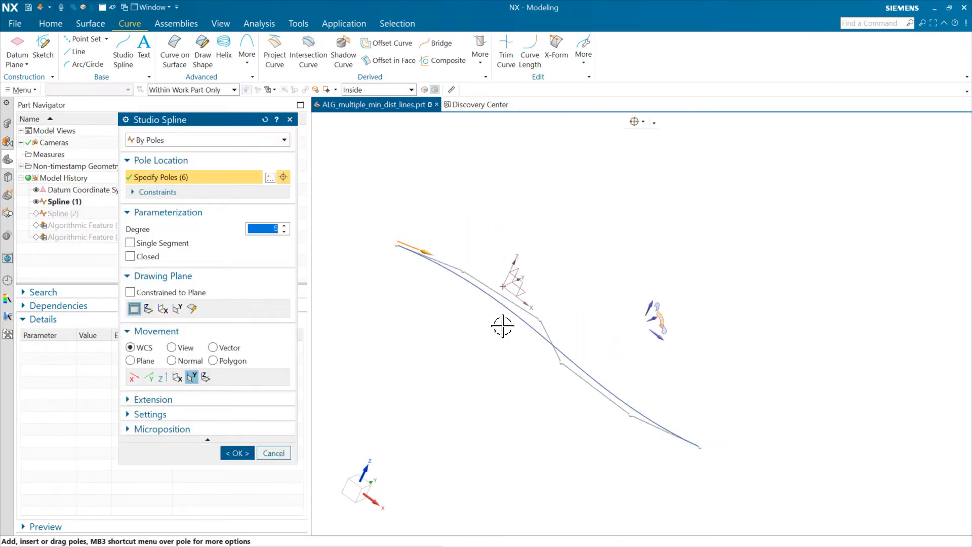
left_click_drag(540, 320, 490, 357)
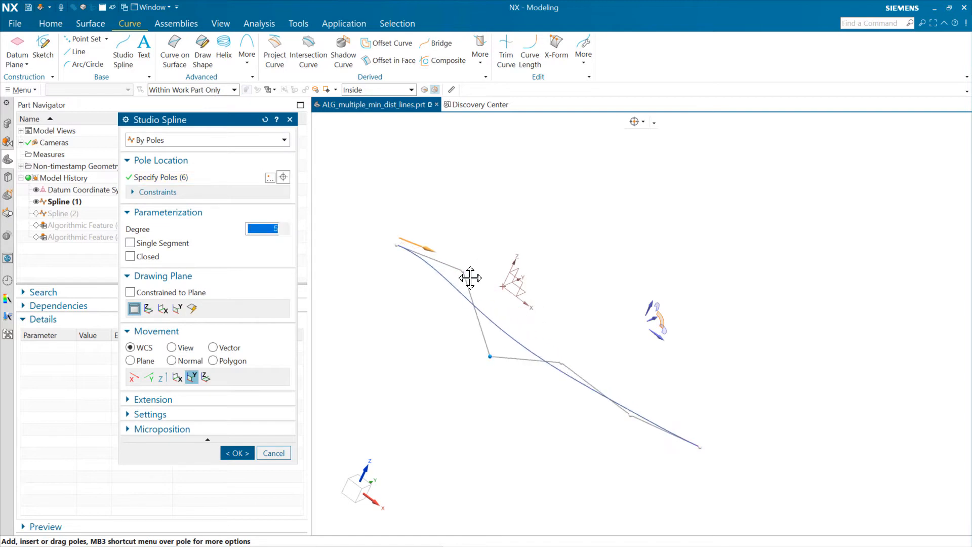
left_click_drag(464, 273, 424, 310)
left_click_drag(398, 245, 411, 259)
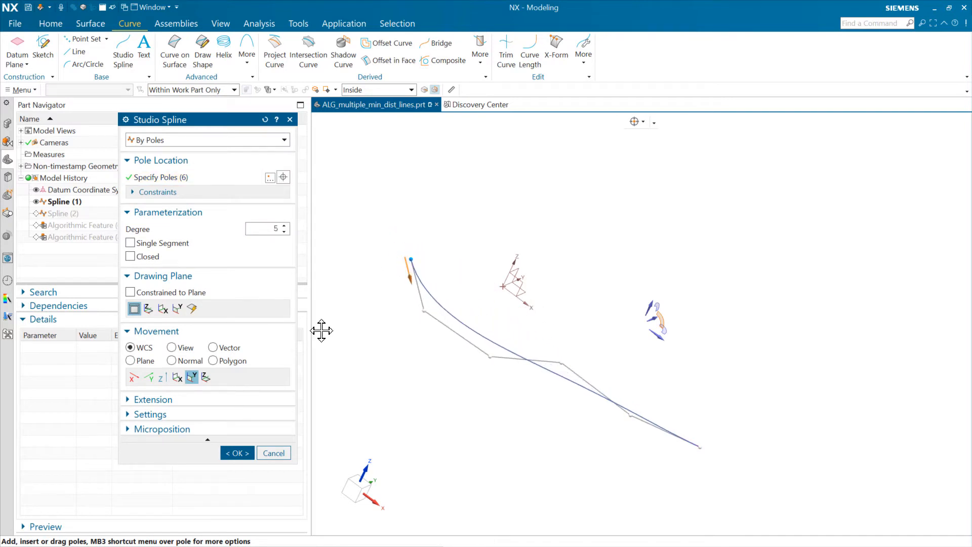
left_click(238, 453)
Step: Move the lower spline's start pole outward, well beyond the start of the upper spline, and update the ladder
middle_click_drag(386, 382, 358, 326)
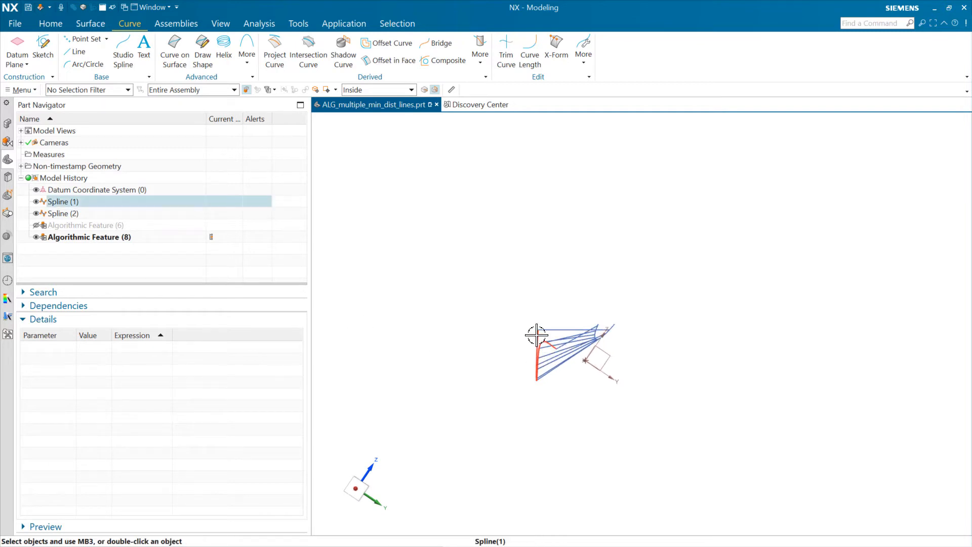
middle_click_drag(521, 360, 569, 417)
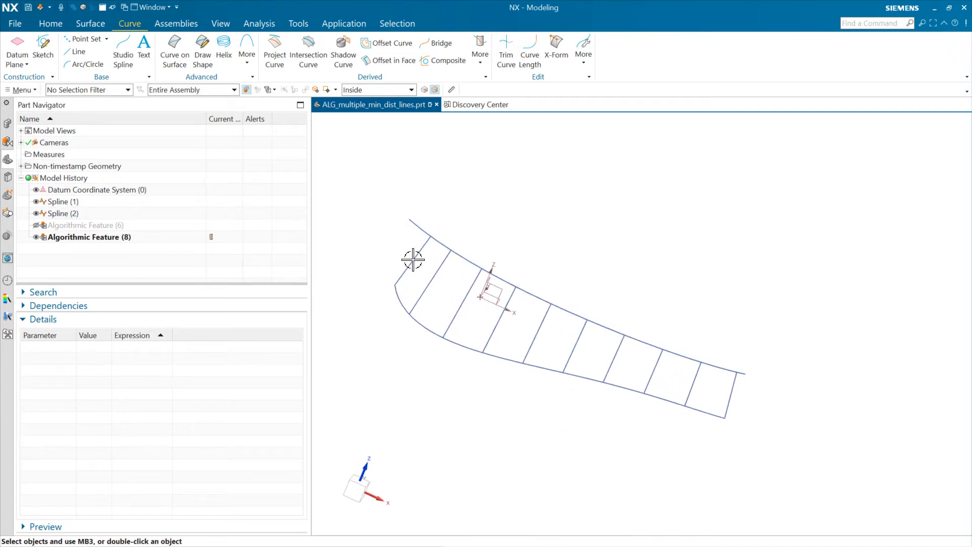
double_click(400, 298)
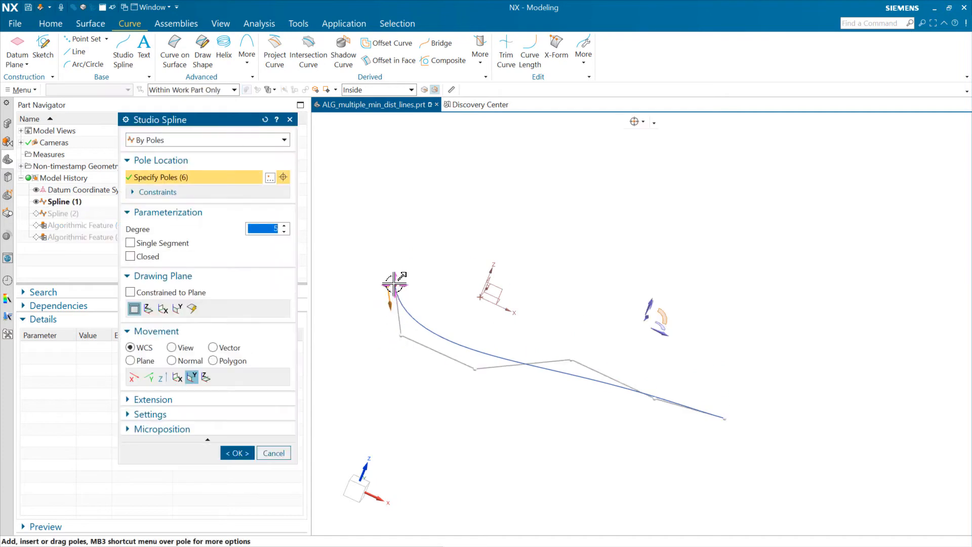
left_click_drag(379, 277, 318, 219)
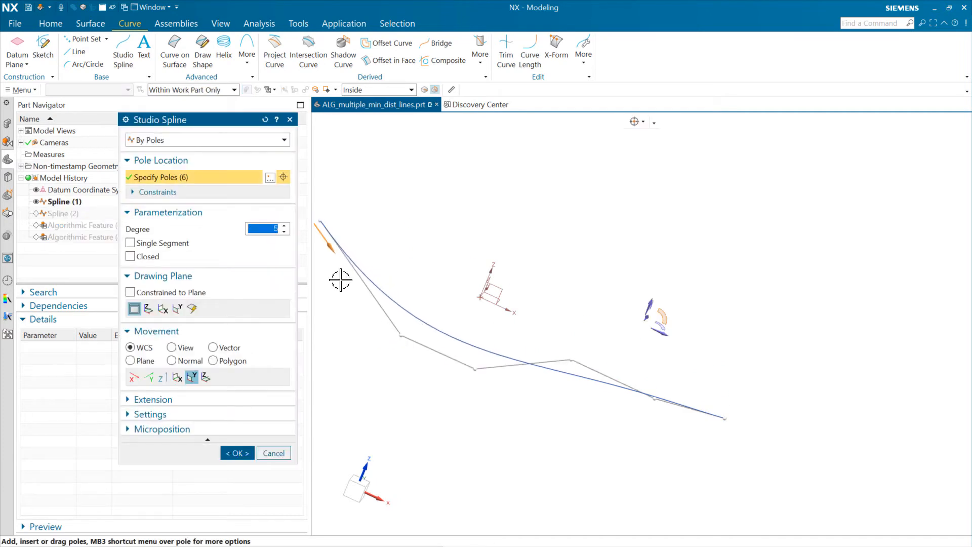
left_click(238, 453)
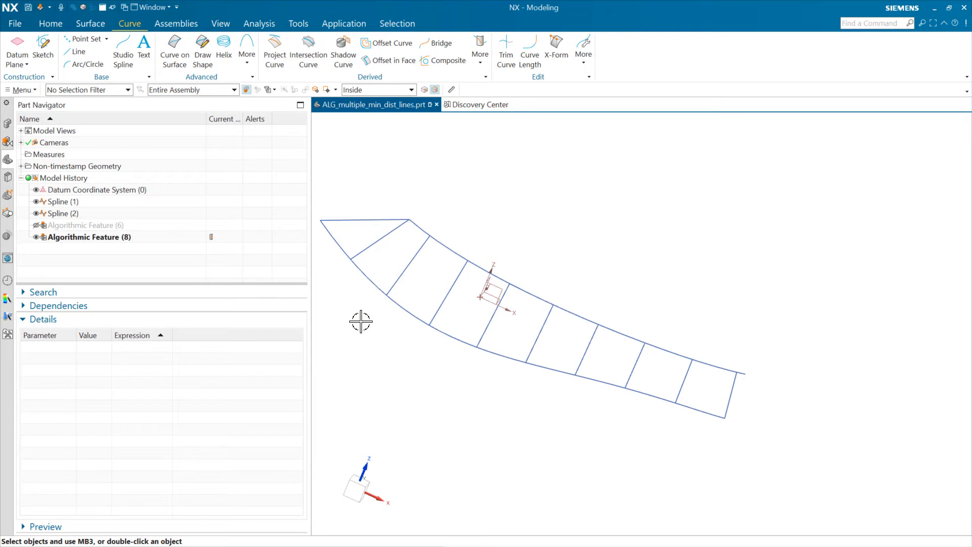
Step: Pull the lower spline's start pole partway back inward along the curve and accept the edit
double_click(364, 271)
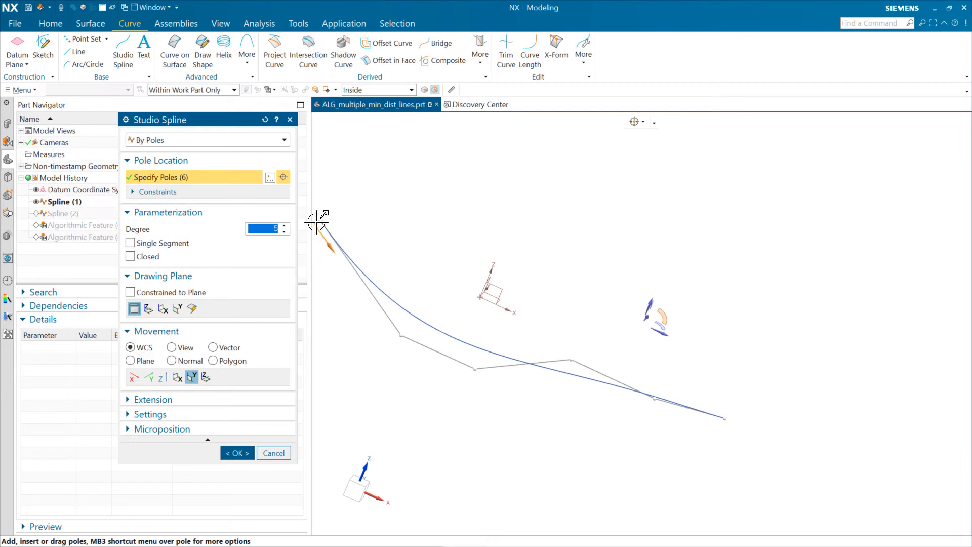
left_click_drag(324, 223, 348, 246)
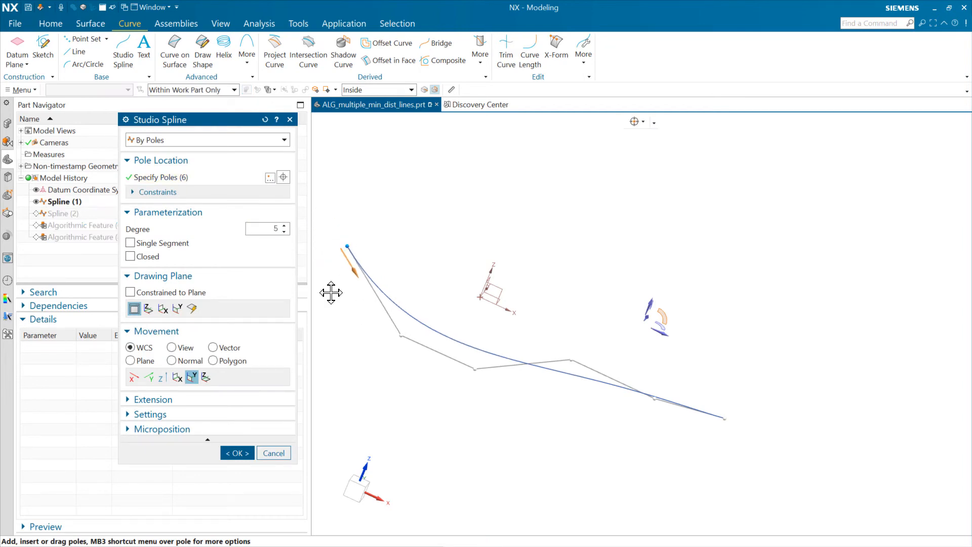
left_click(243, 451)
Step: Extend the upper spline by moving its start pole outward above the lower spline's start, and inspect the updated ladder lines
double_click(419, 226)
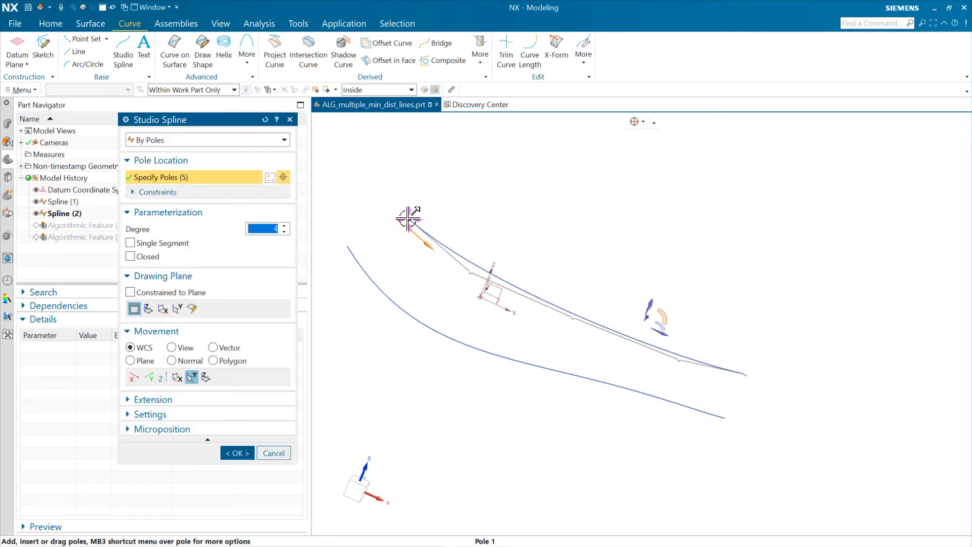
left_click_drag(405, 215, 359, 189)
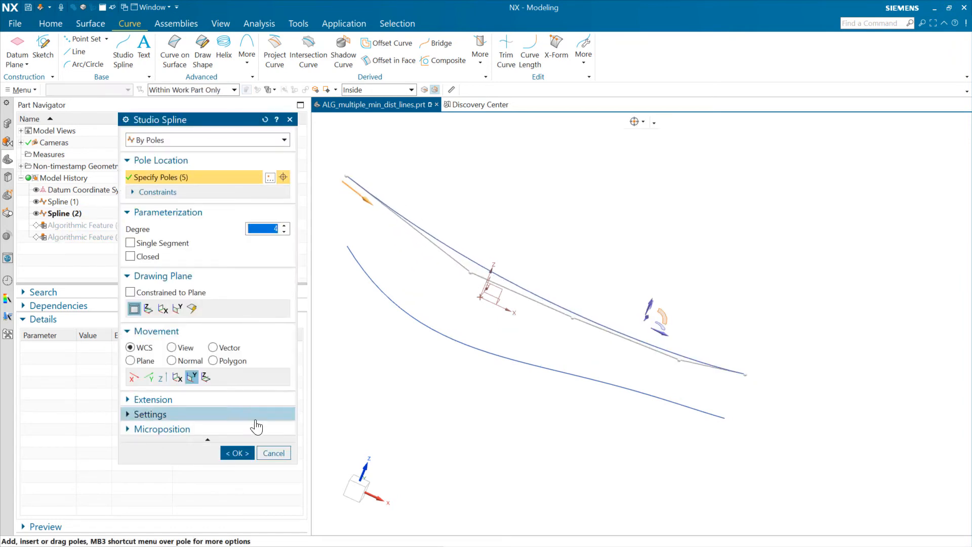
left_click(239, 450)
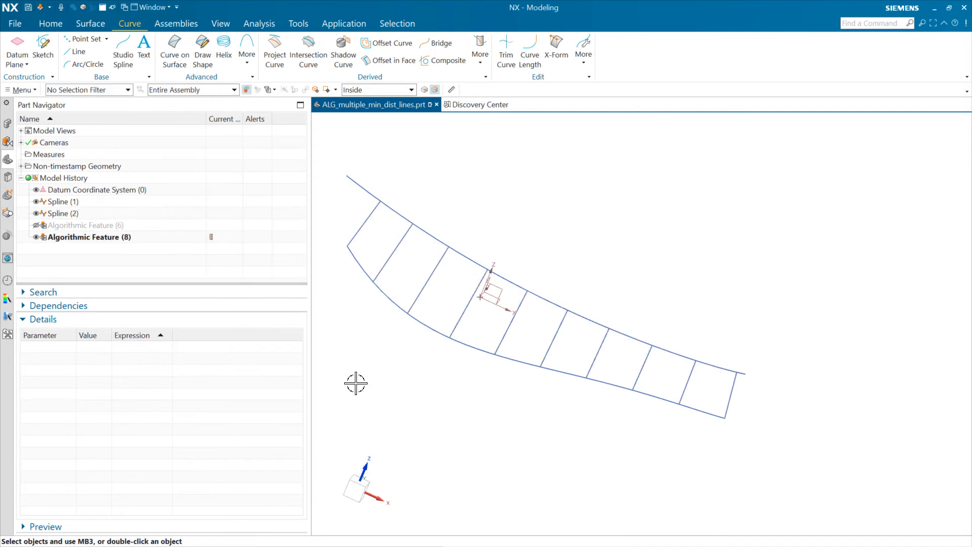
mouse_move(461, 384)
middle_mouse_down()
mouse_move(435, 361)
mouse_move(447, 376)
middle_mouse_up()
middle_click_drag(447, 376, 543, 398, "shift")
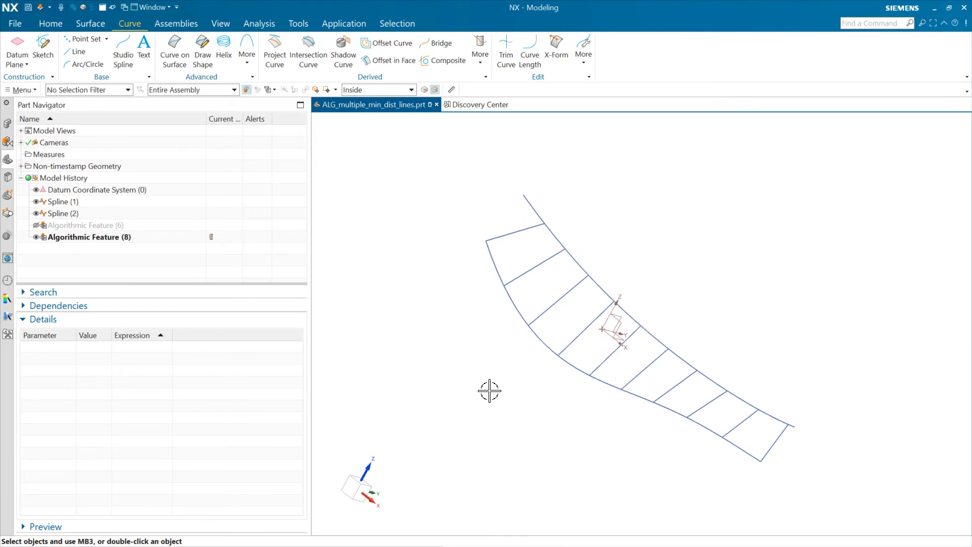
Step: Review the parameters of Algorithmic Feature (8) without changing them, and open its definition in the Logic Editor
left_click(143, 238)
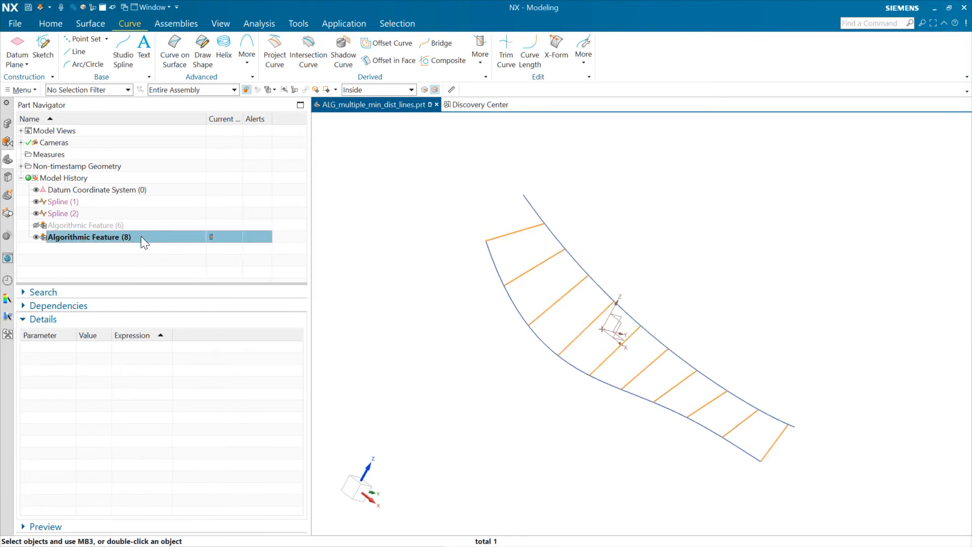
right_click(141, 237)
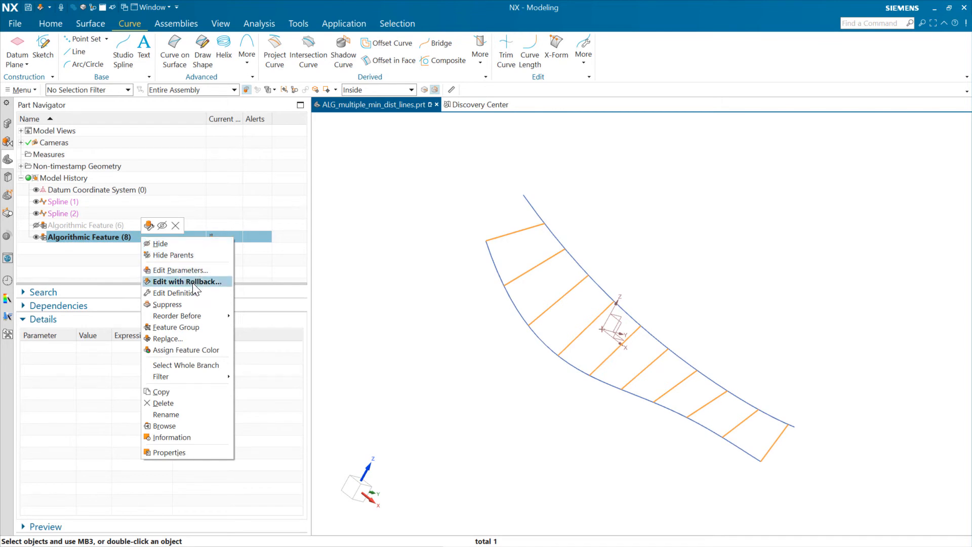
left_click(180, 270)
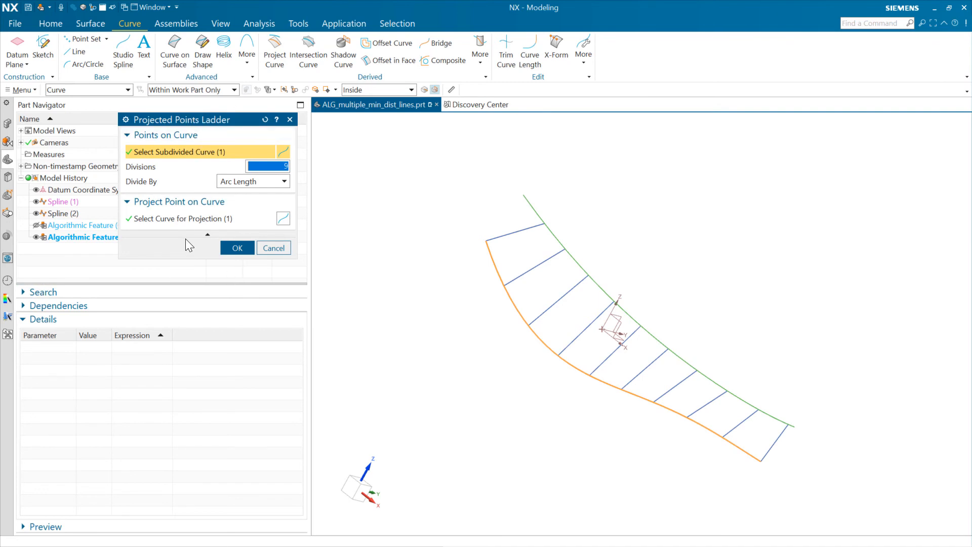
left_click(238, 248)
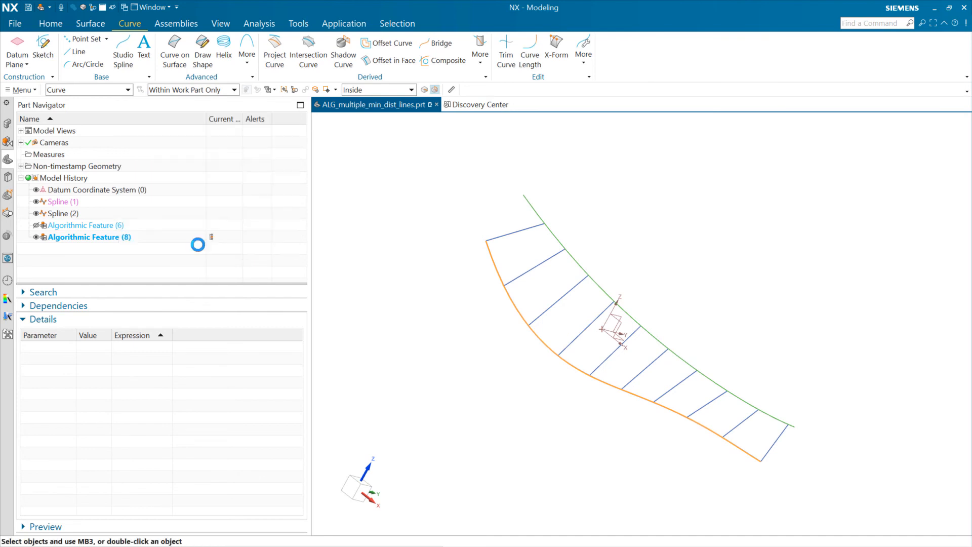
right_click(121, 241)
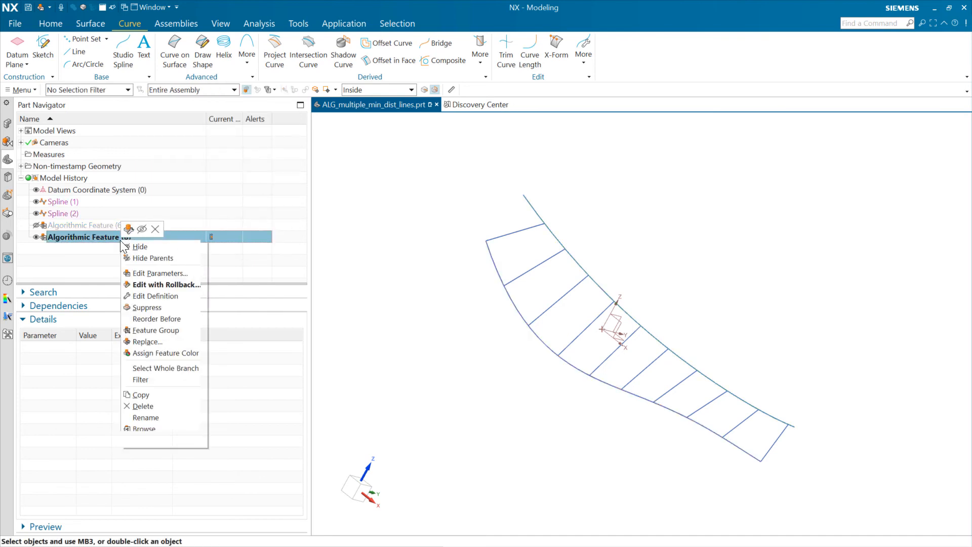
left_click(189, 296)
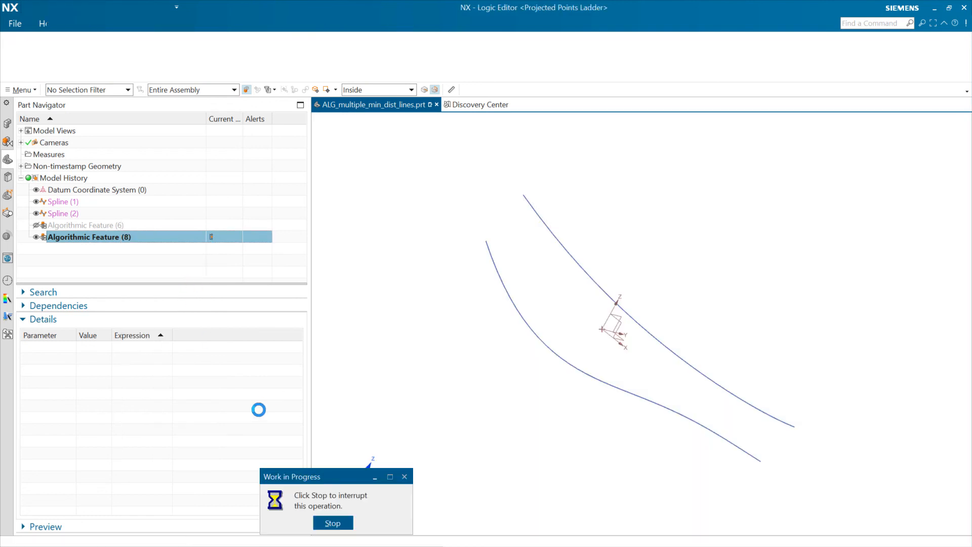